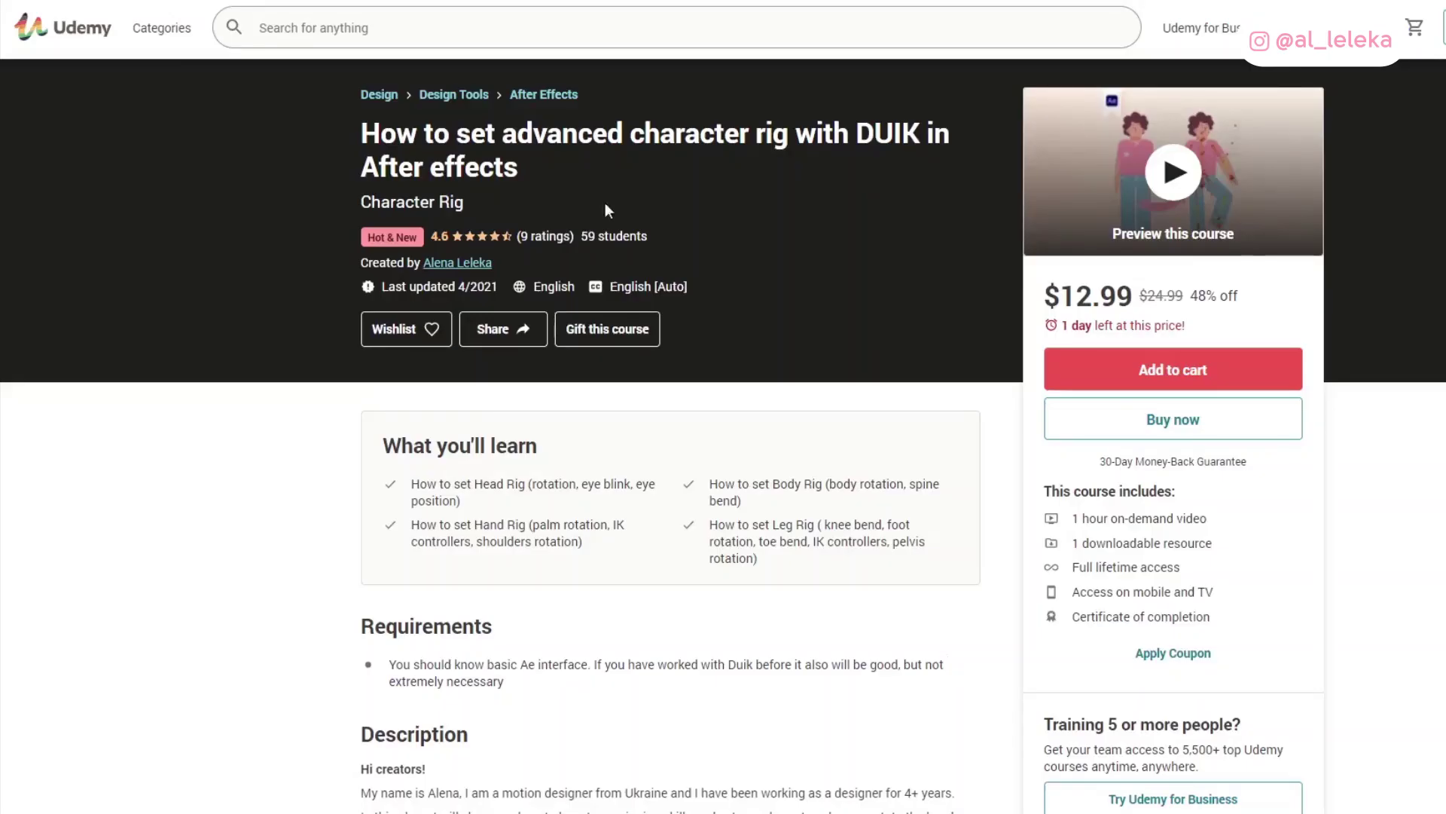
Step: Examine the DUIK character rig course page, including its title, rating, description, course content, instructor section and student reviews
drag(364, 132, 530, 175)
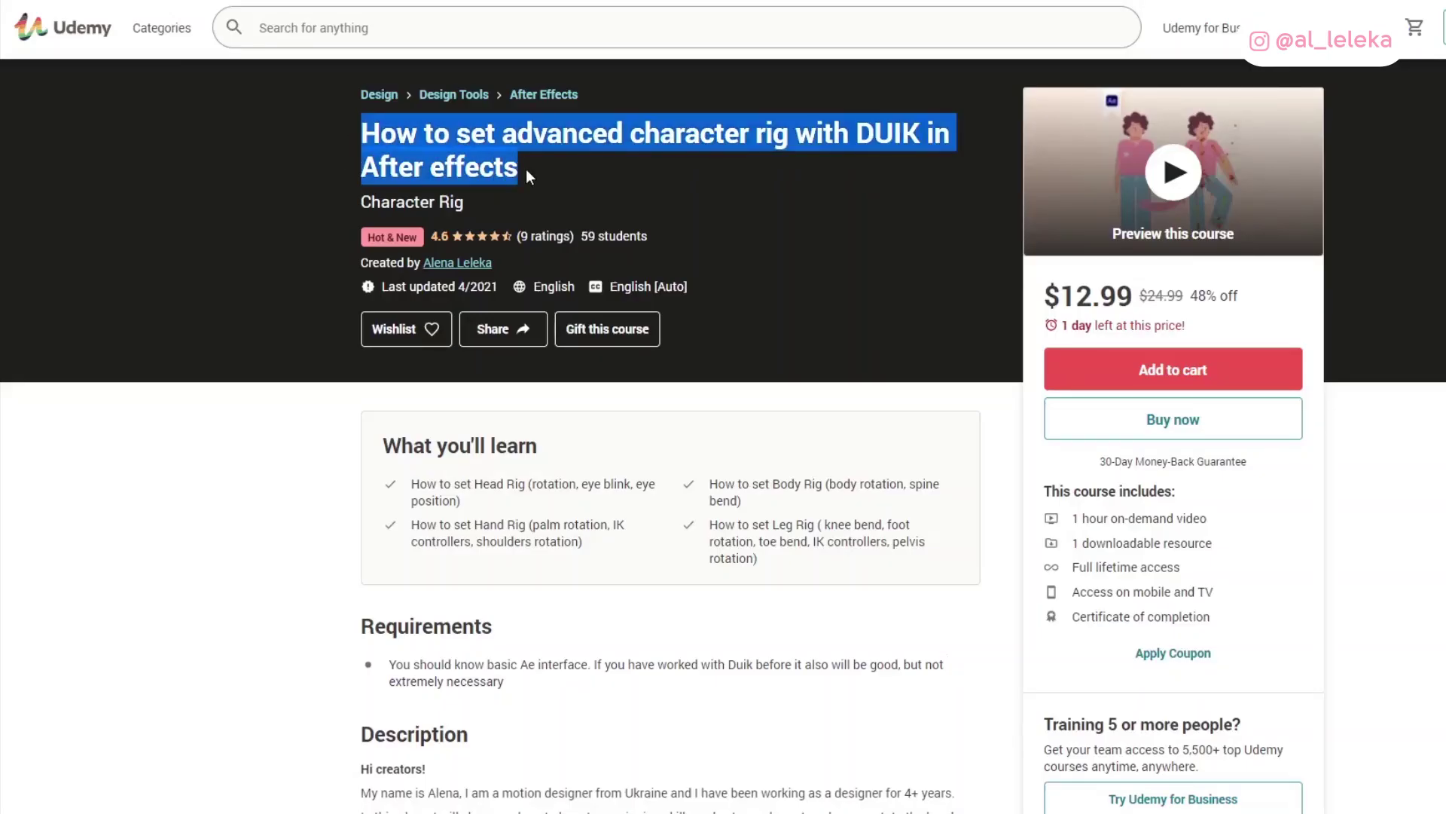
click(428, 233)
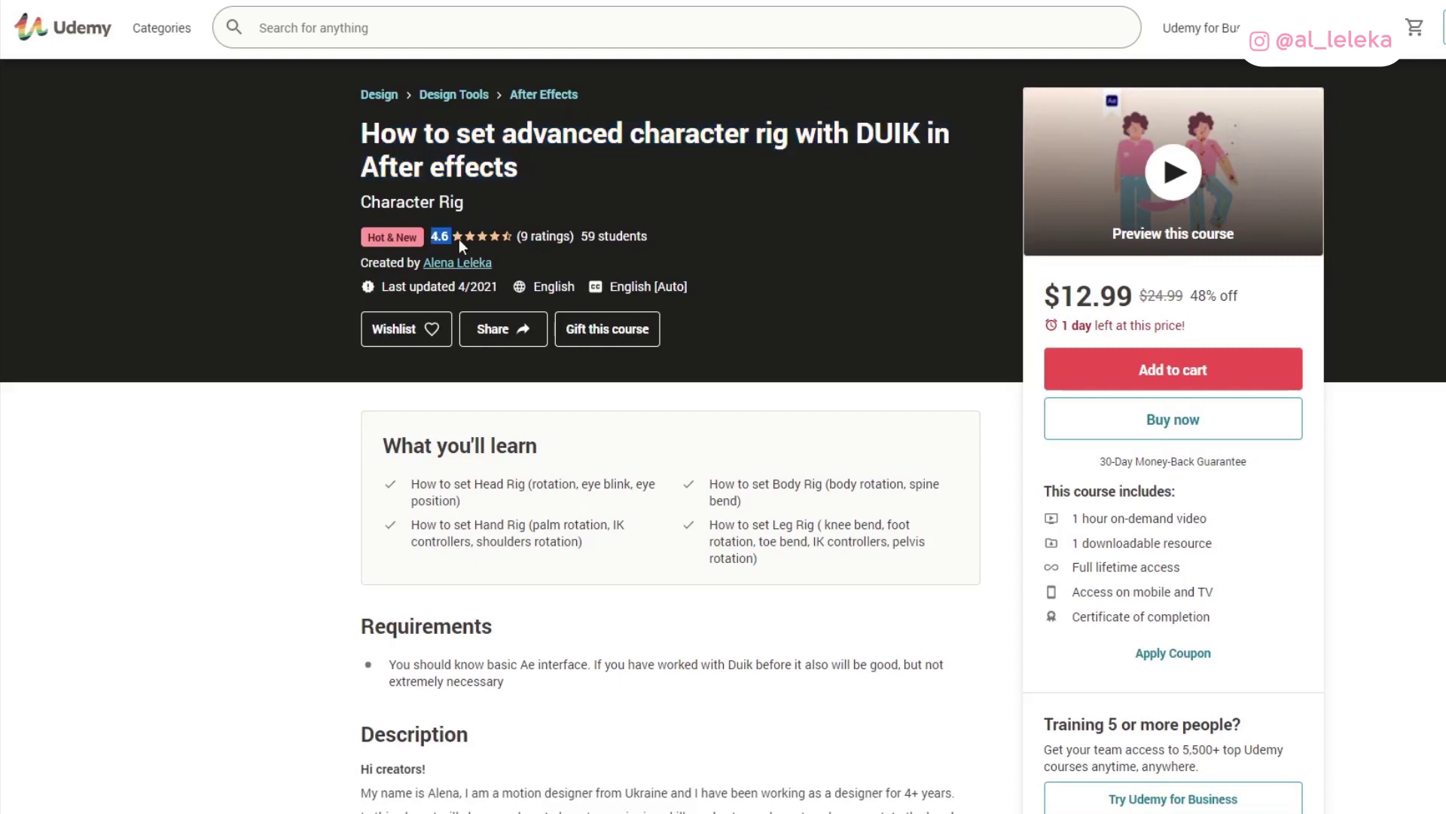
scroll(278, 486, down, 5)
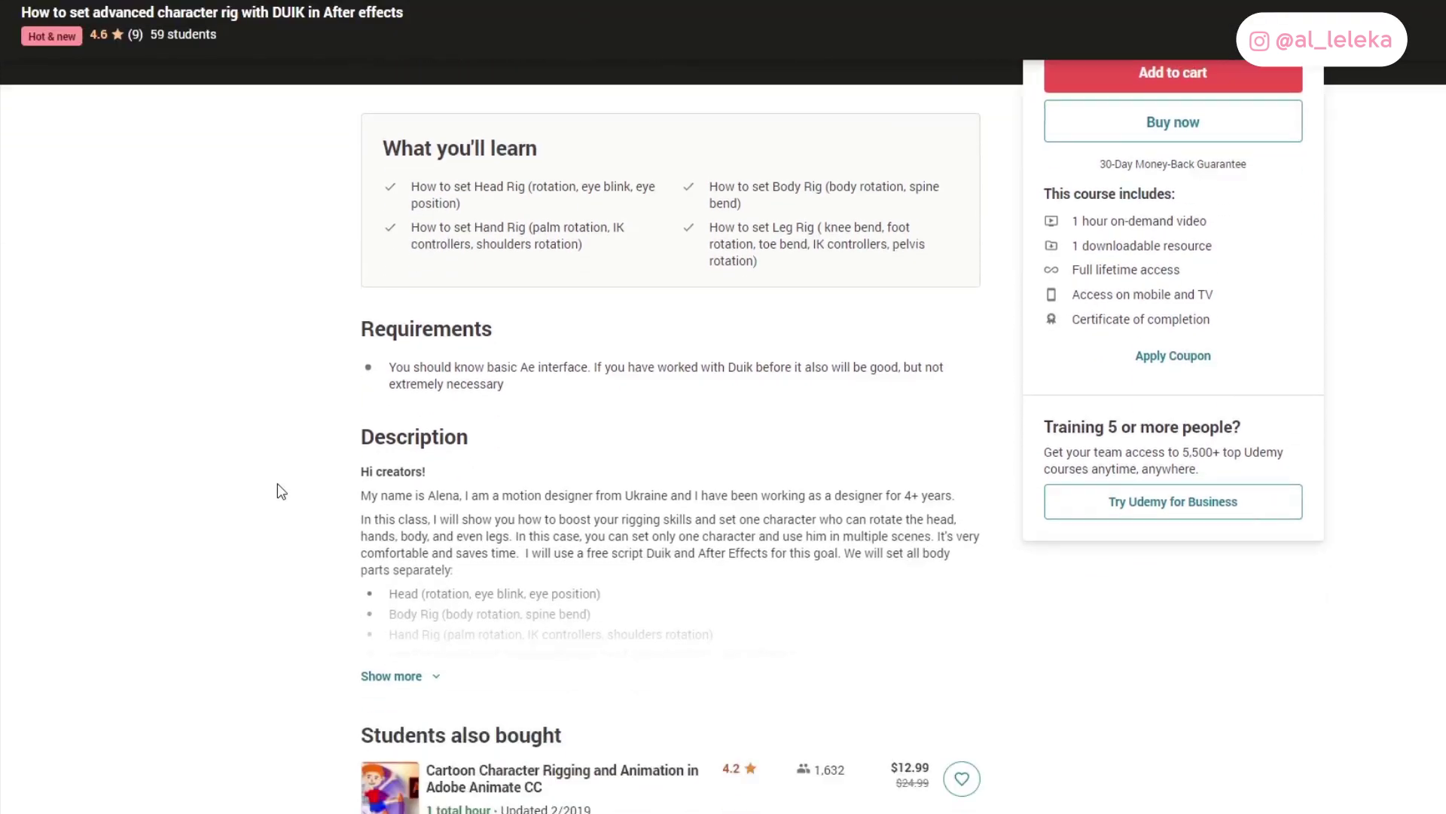
scroll(278, 485, down, 8)
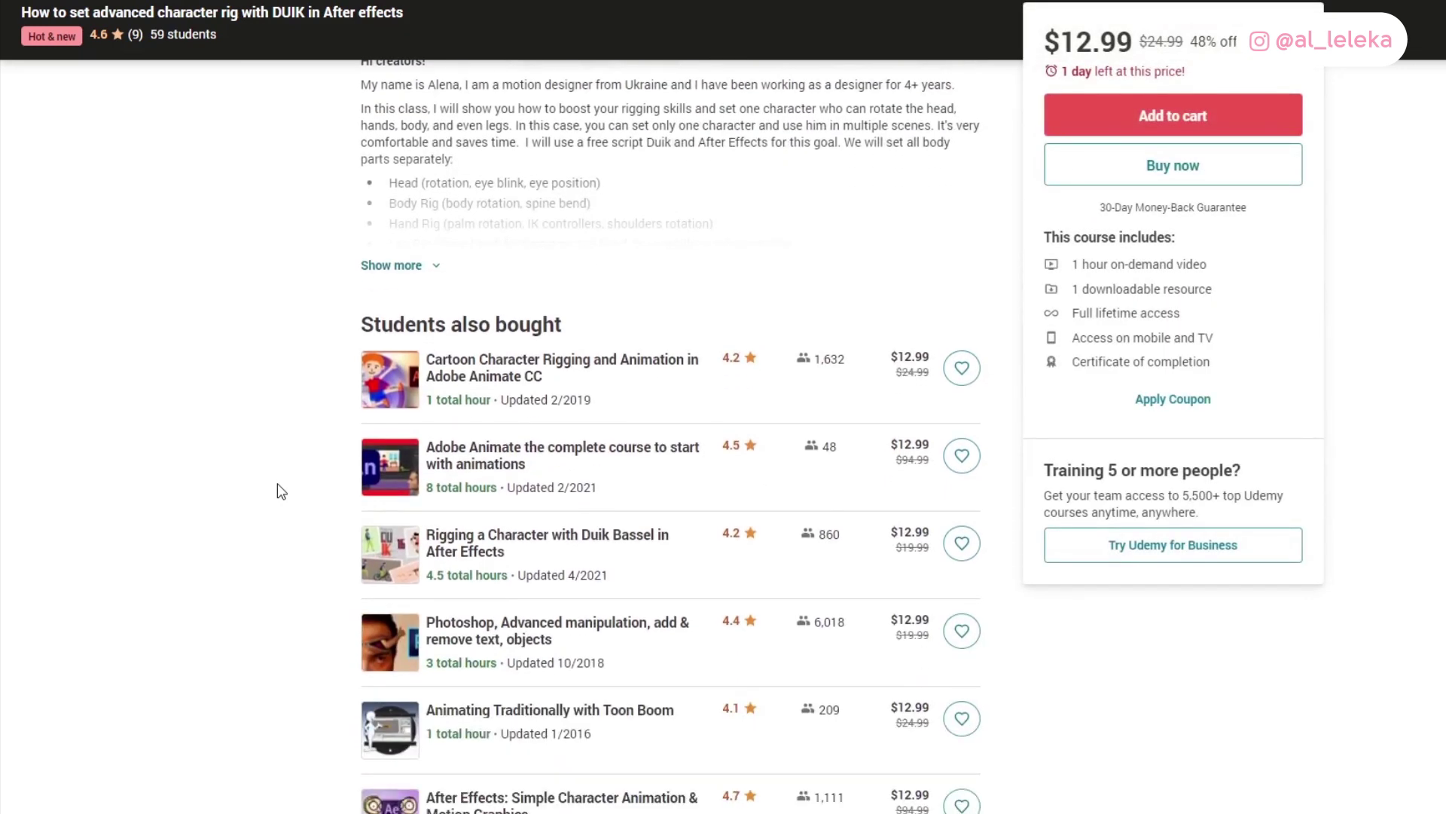
scroll(278, 490, down, 3)
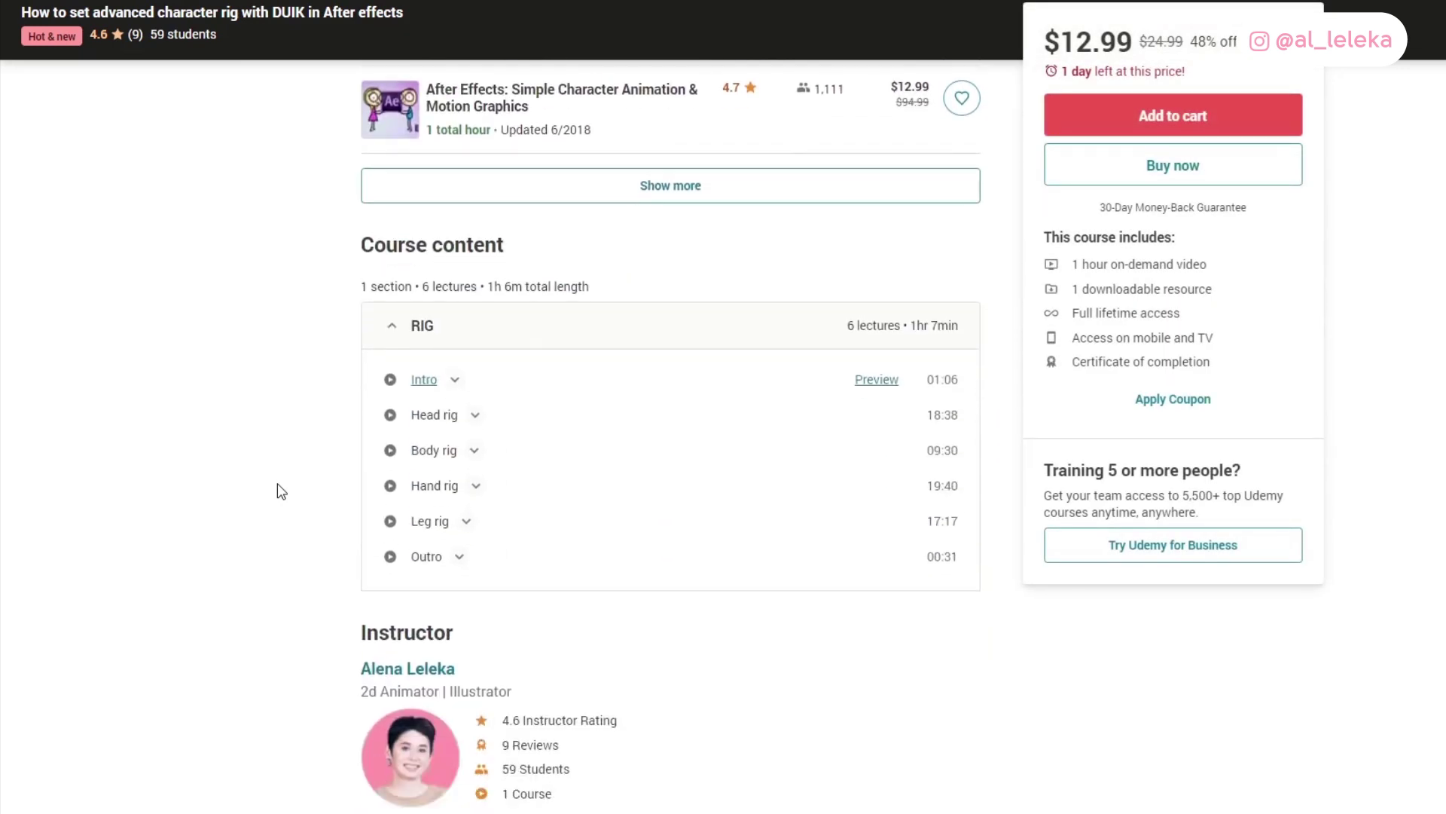
scroll(290, 480, down, 4)
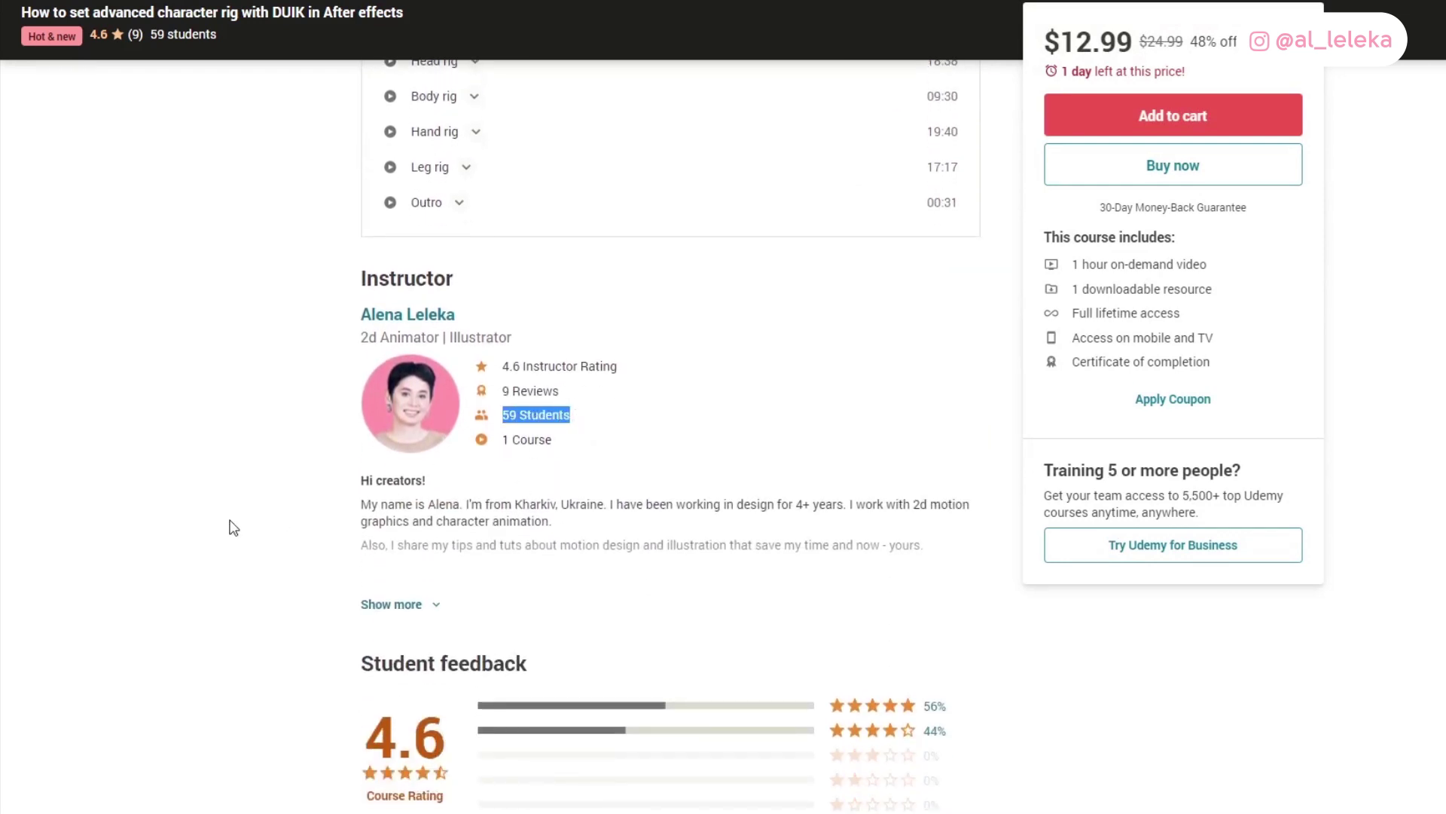
scroll(234, 528, down, 4)
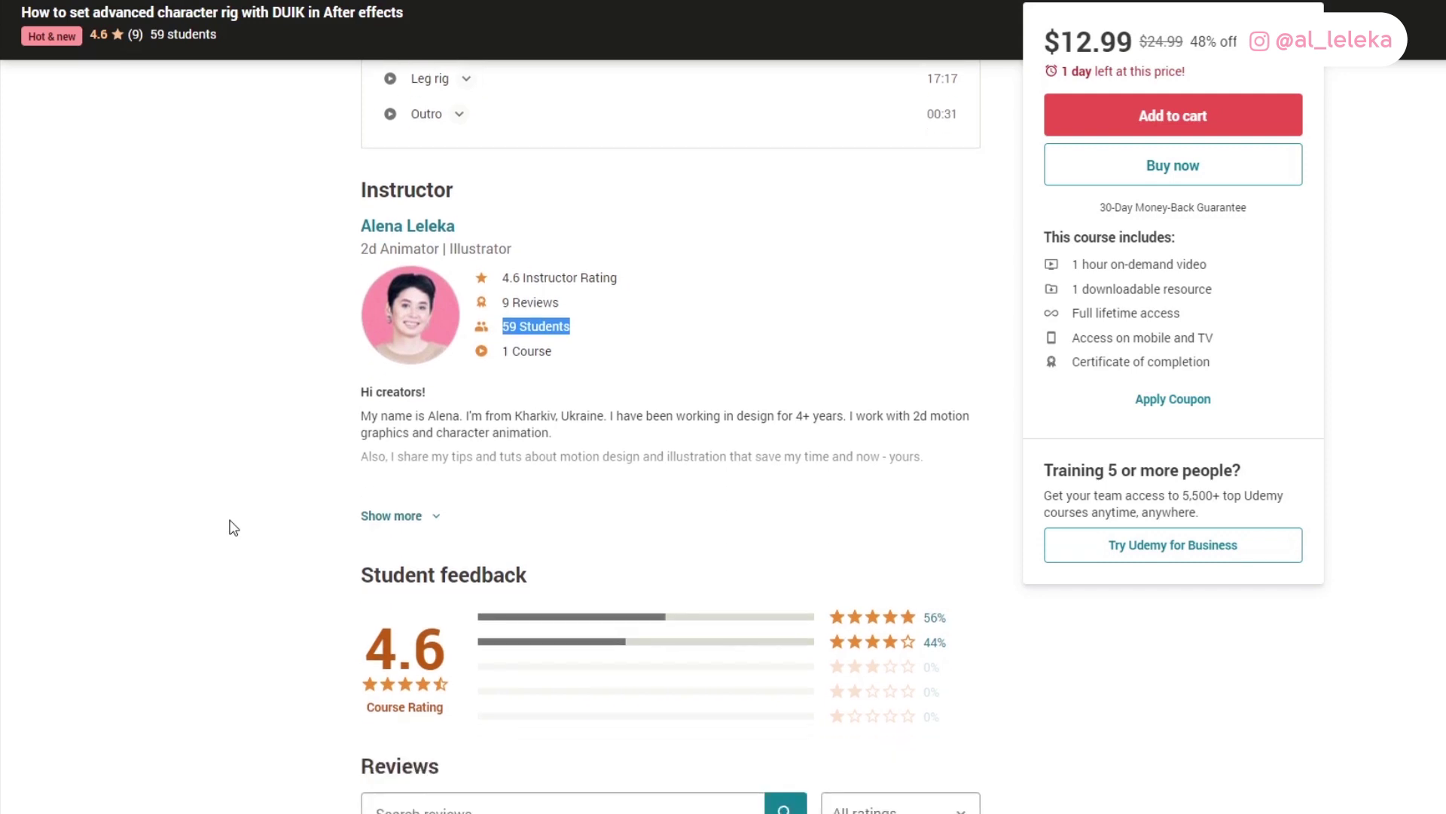
scroll(233, 527, down, 2)
scroll(233, 528, down, 2)
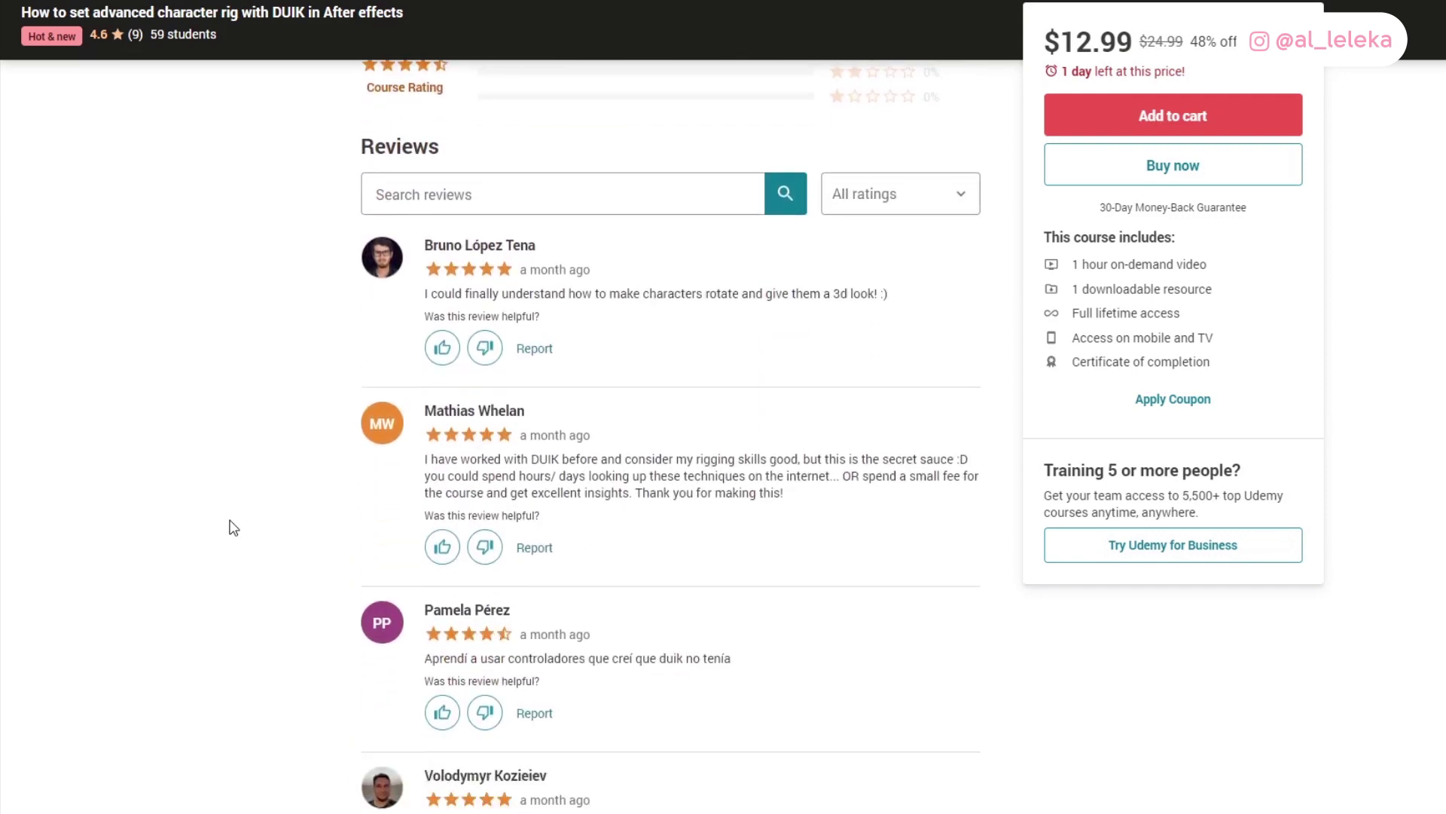
scroll(232, 528, down, 3)
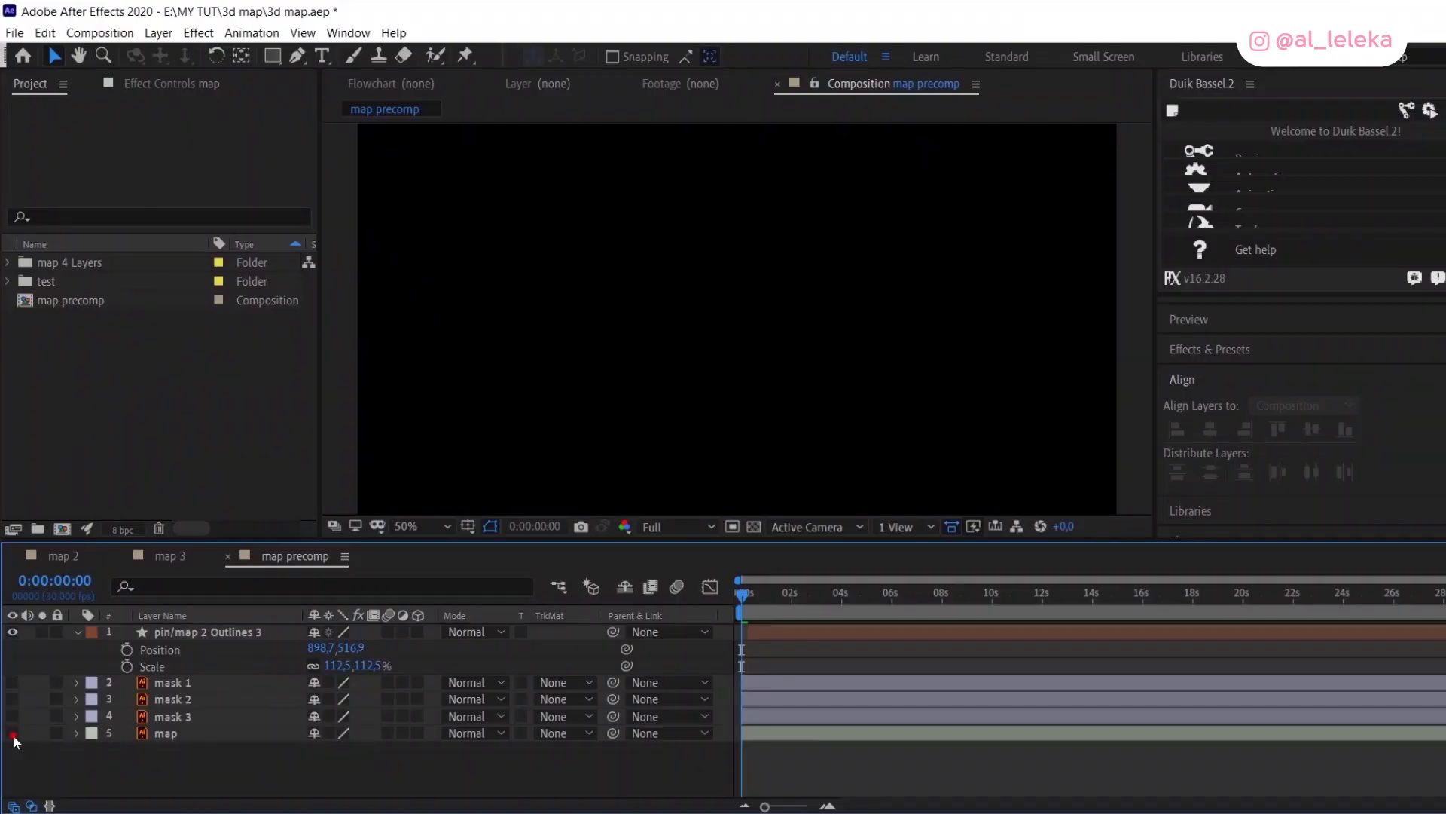
Step: Show the map, mask 3, mask 2 and mask 1 layers, and hide the pin layer
click(12, 733)
click(12, 715)
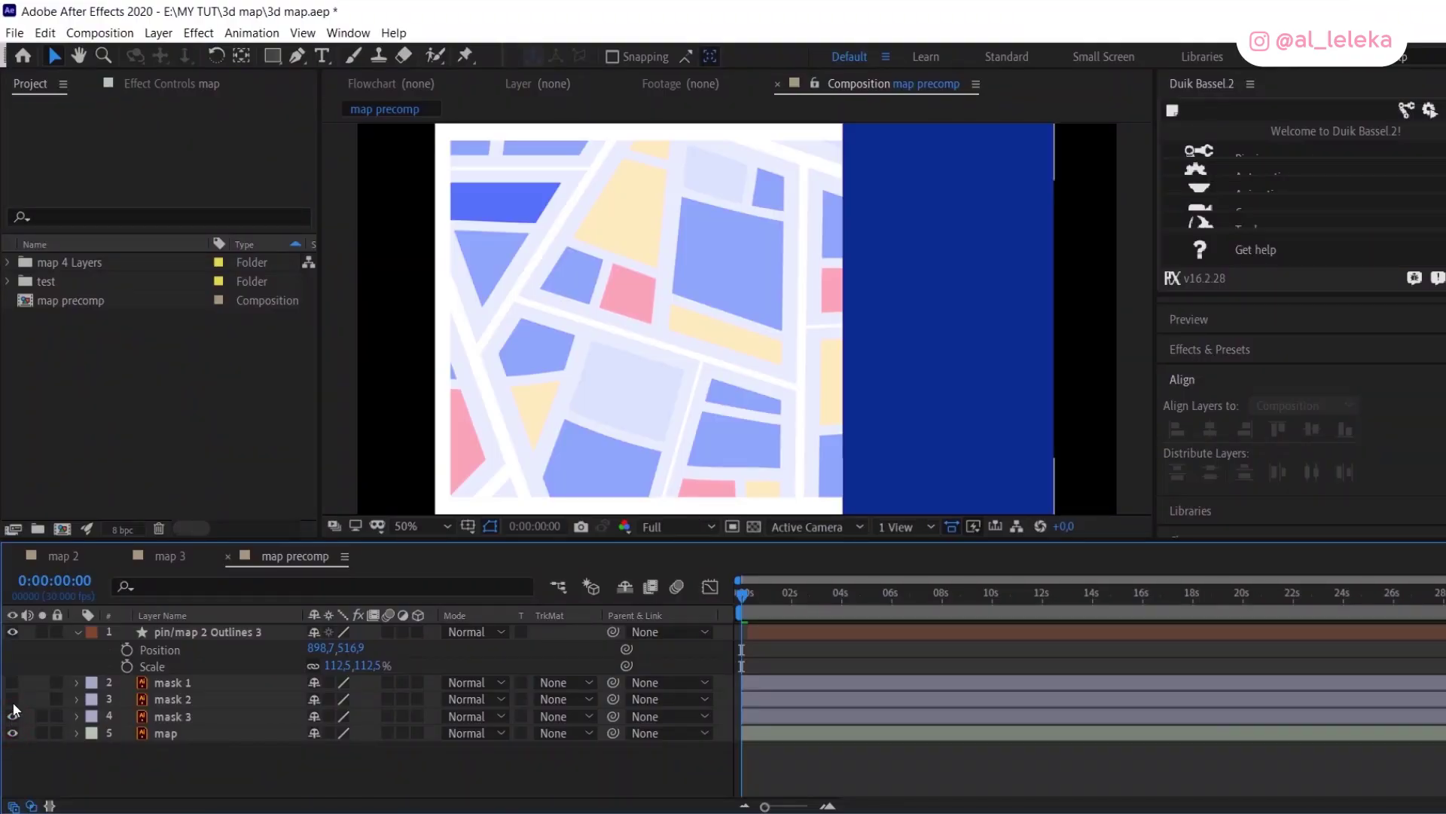
click(13, 699)
click(13, 682)
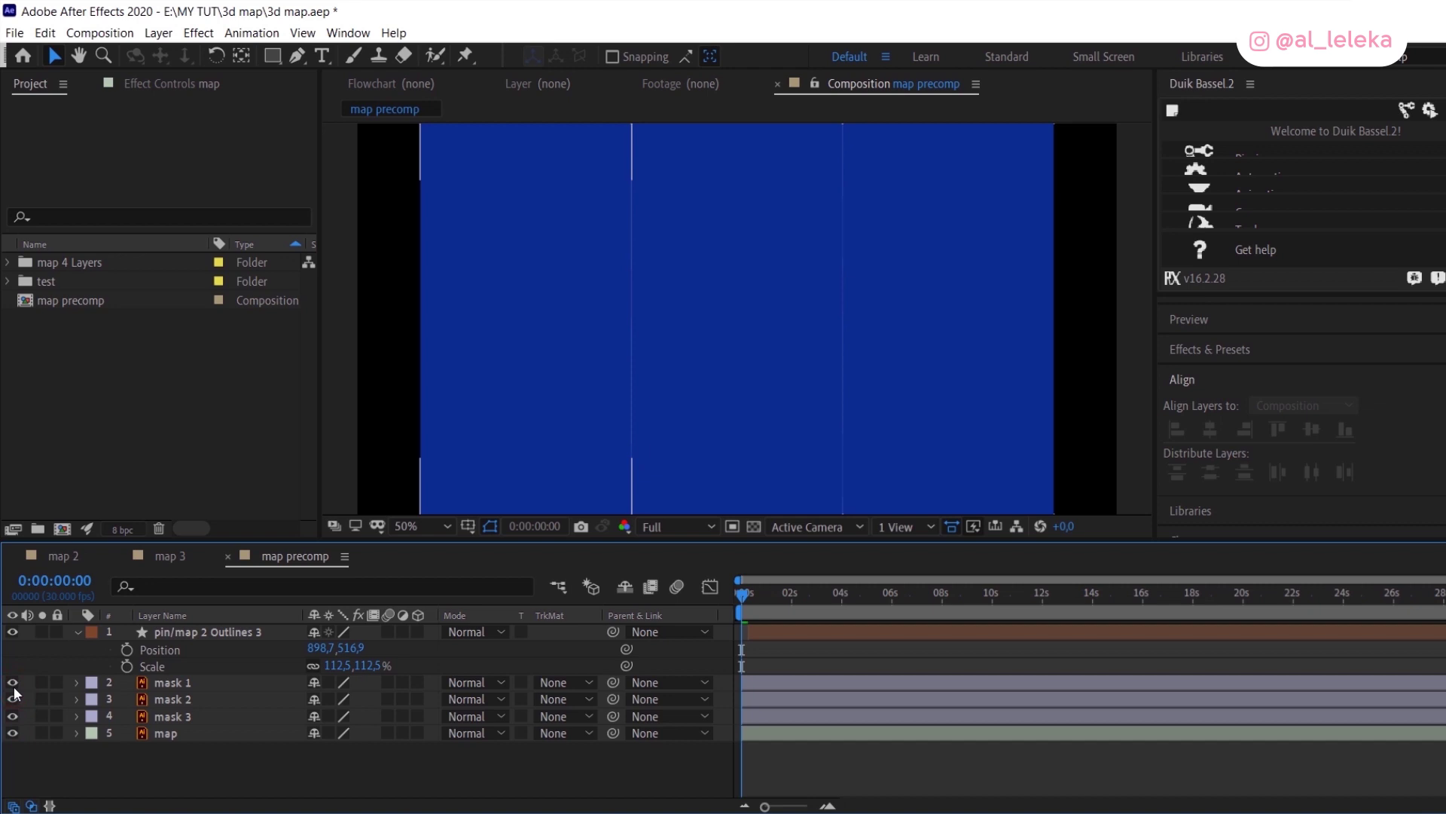
click(202, 622)
click(204, 631)
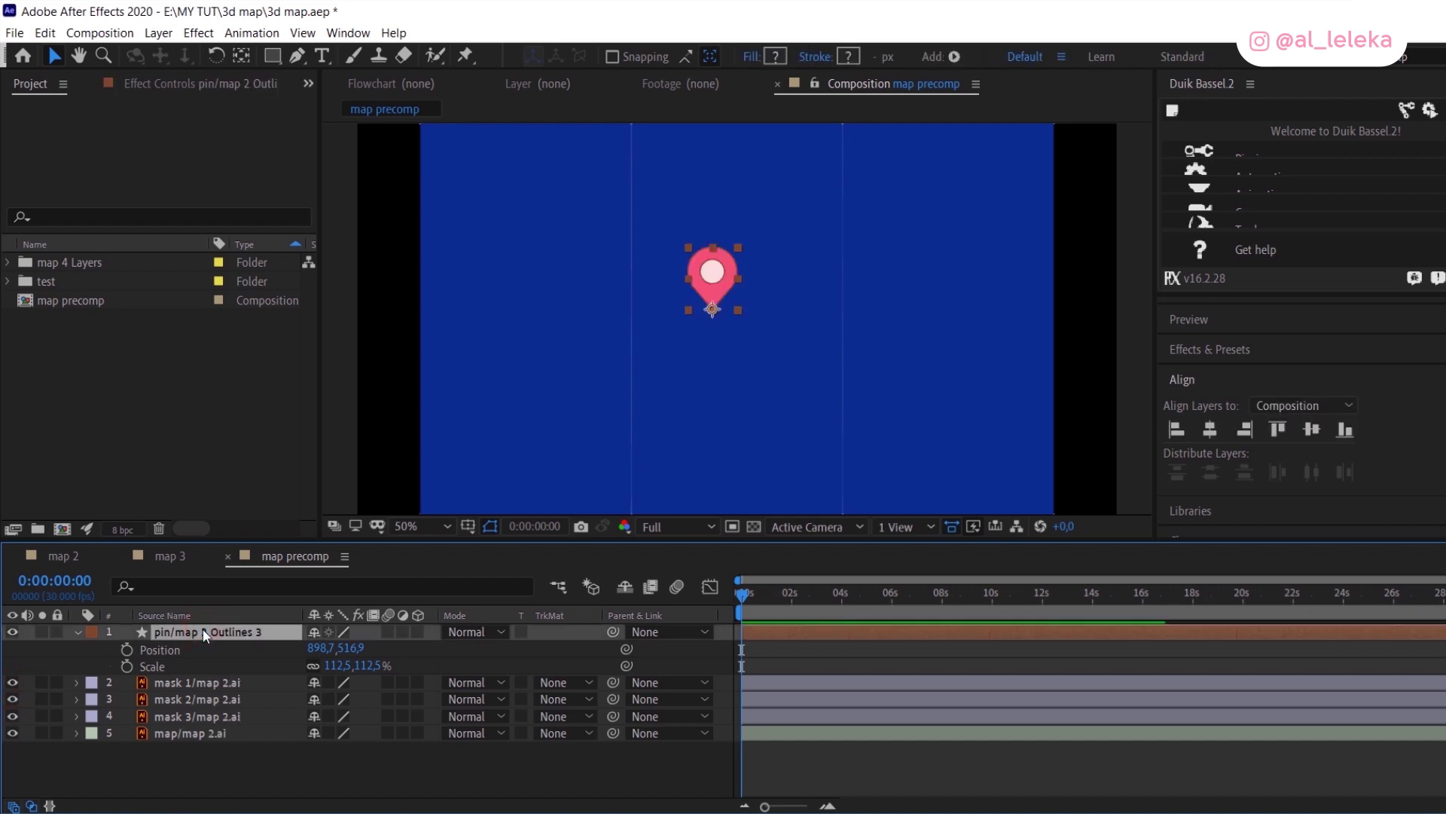
click(13, 632)
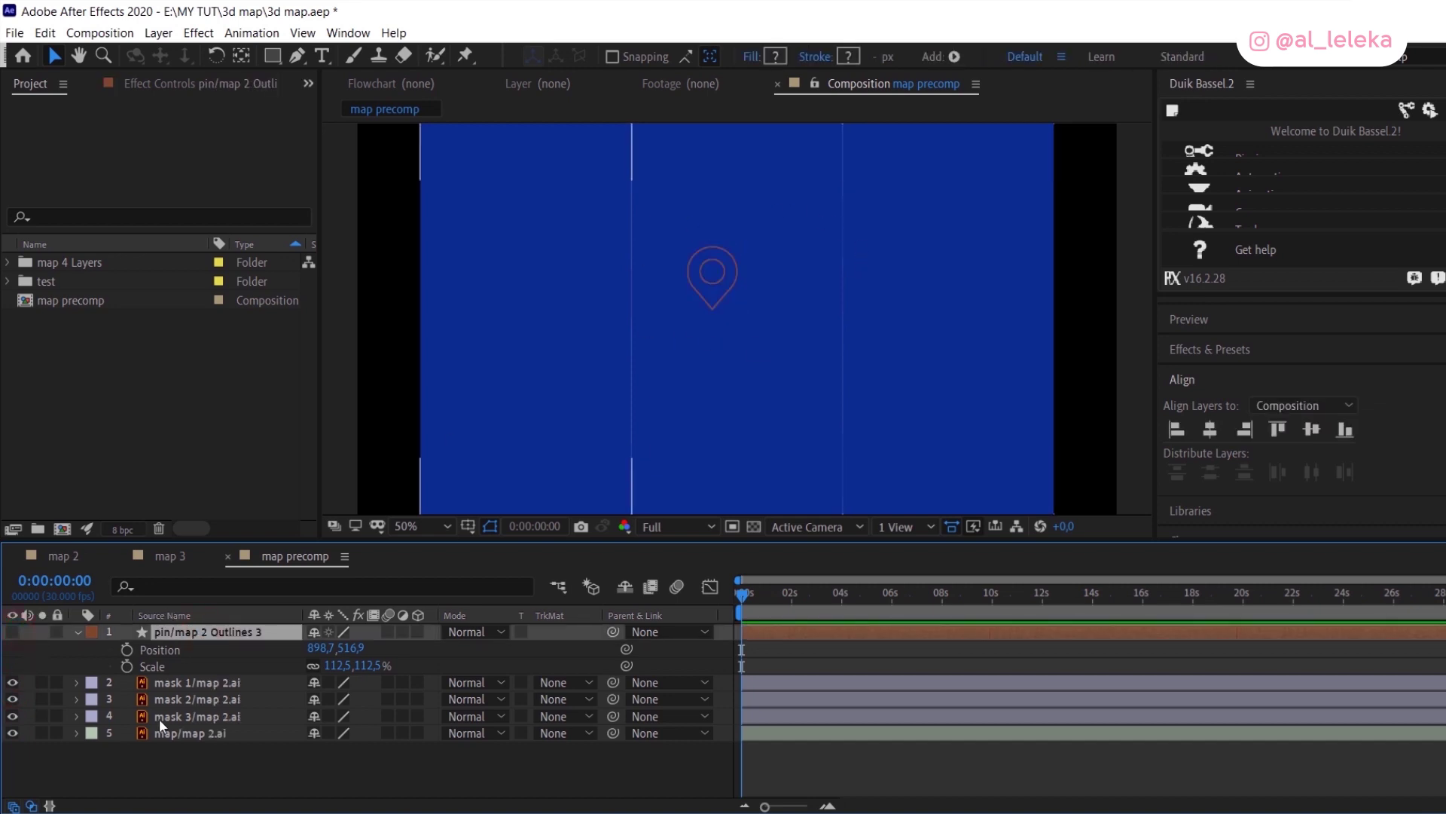
Step: Move mask 3's anchor point to its left edge and mask 1's anchor point to its right edge, along the fold lines
click(180, 733)
click(198, 719)
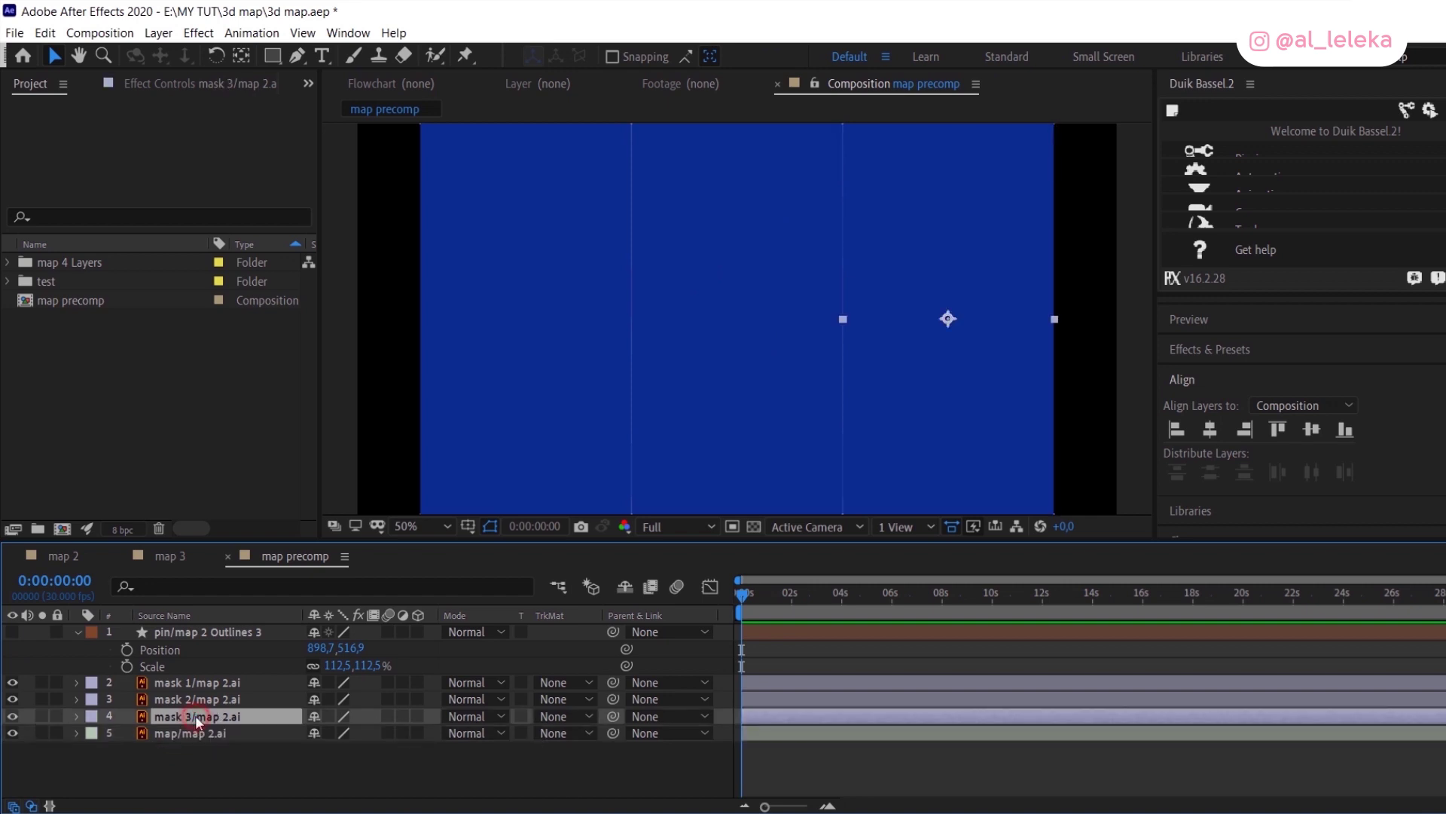
key(y)
drag(948, 318, 847, 329)
click(528, 367)
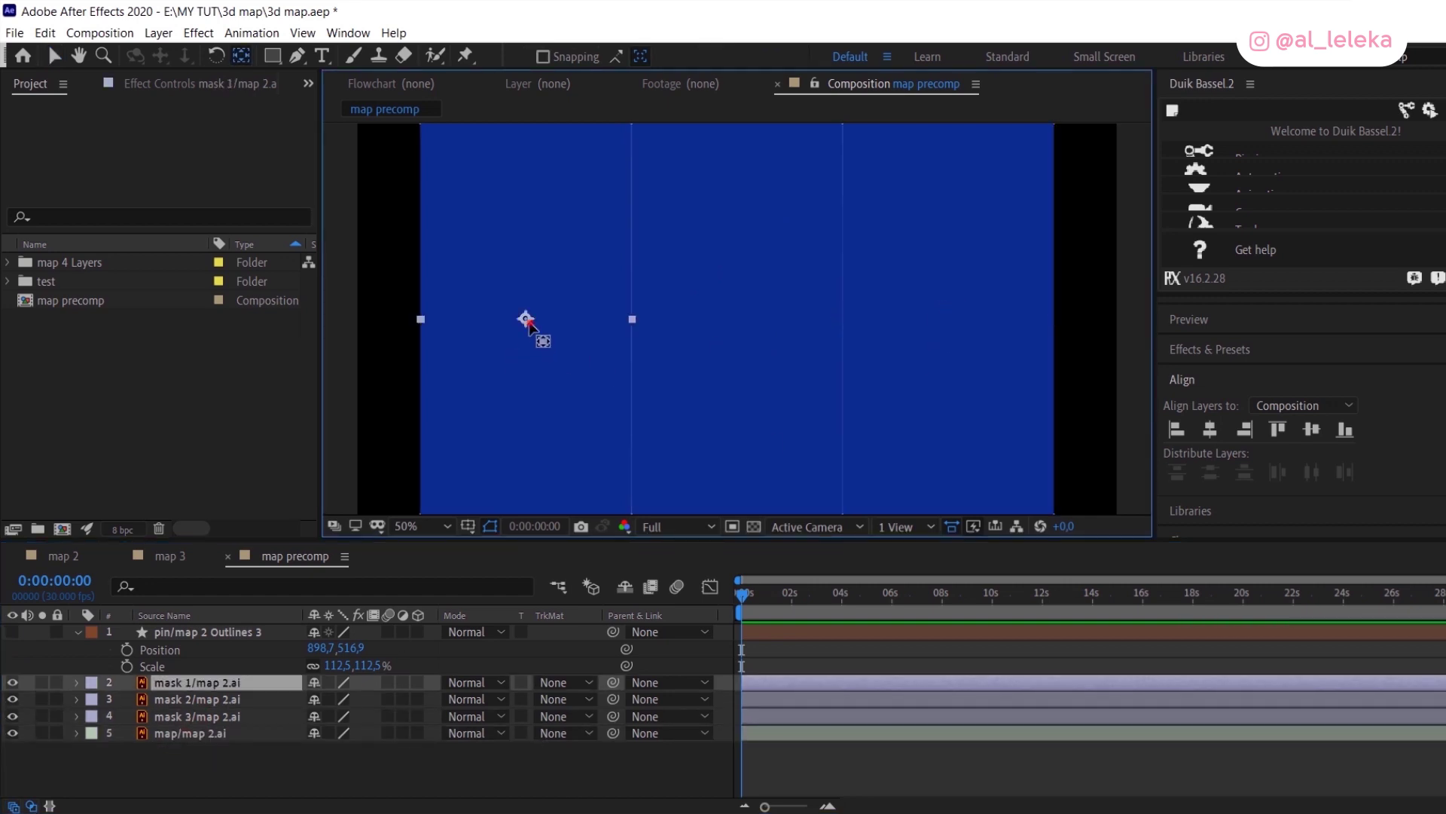
drag(528, 324, 633, 324)
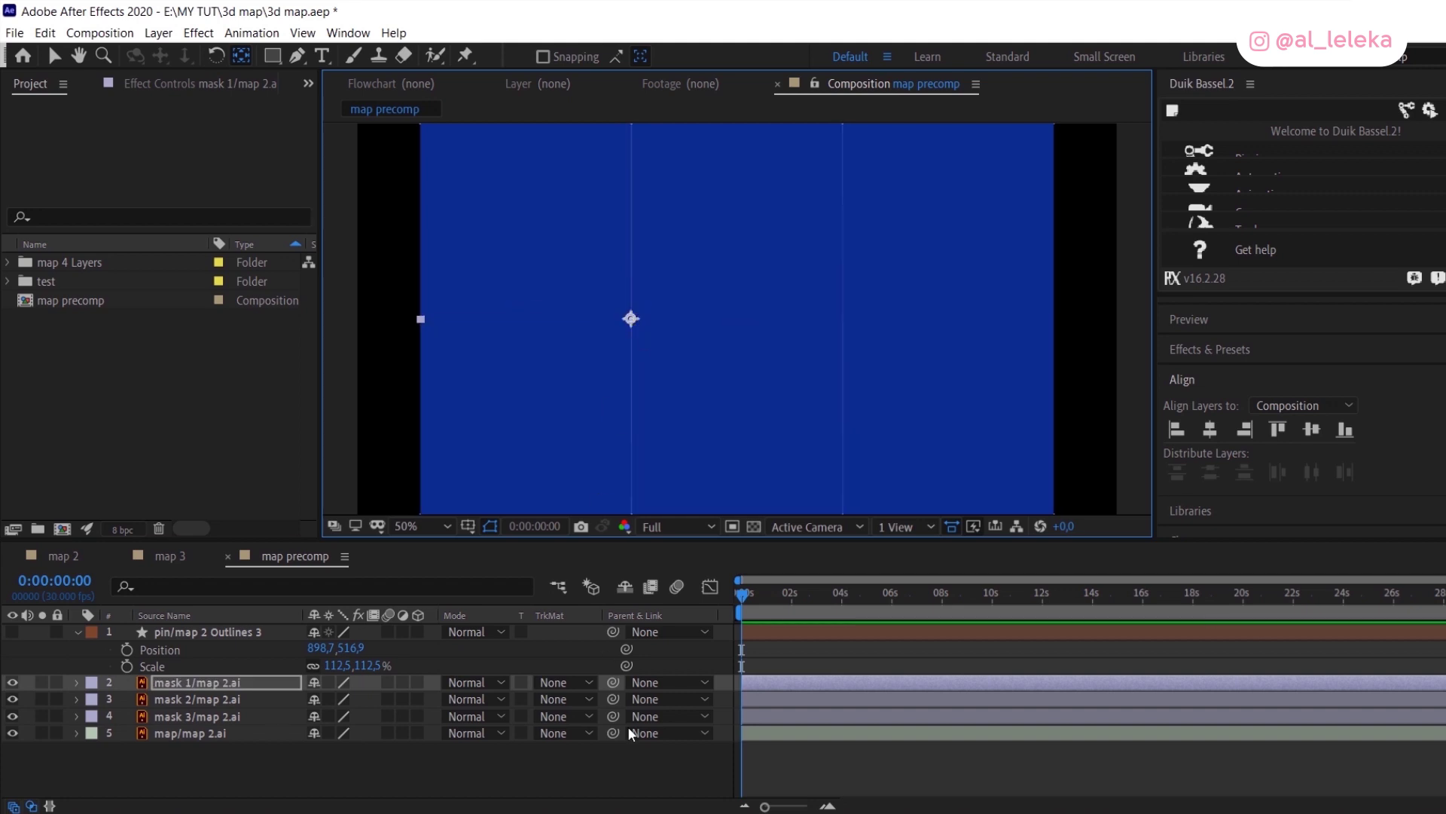
Step: Add a null object to the map precomp and rename it cntrl
click(645, 774)
click(730, 477)
right_click(336, 409)
click(611, 765)
right_click(610, 765)
mouse_move(655, 574)
click(889, 681)
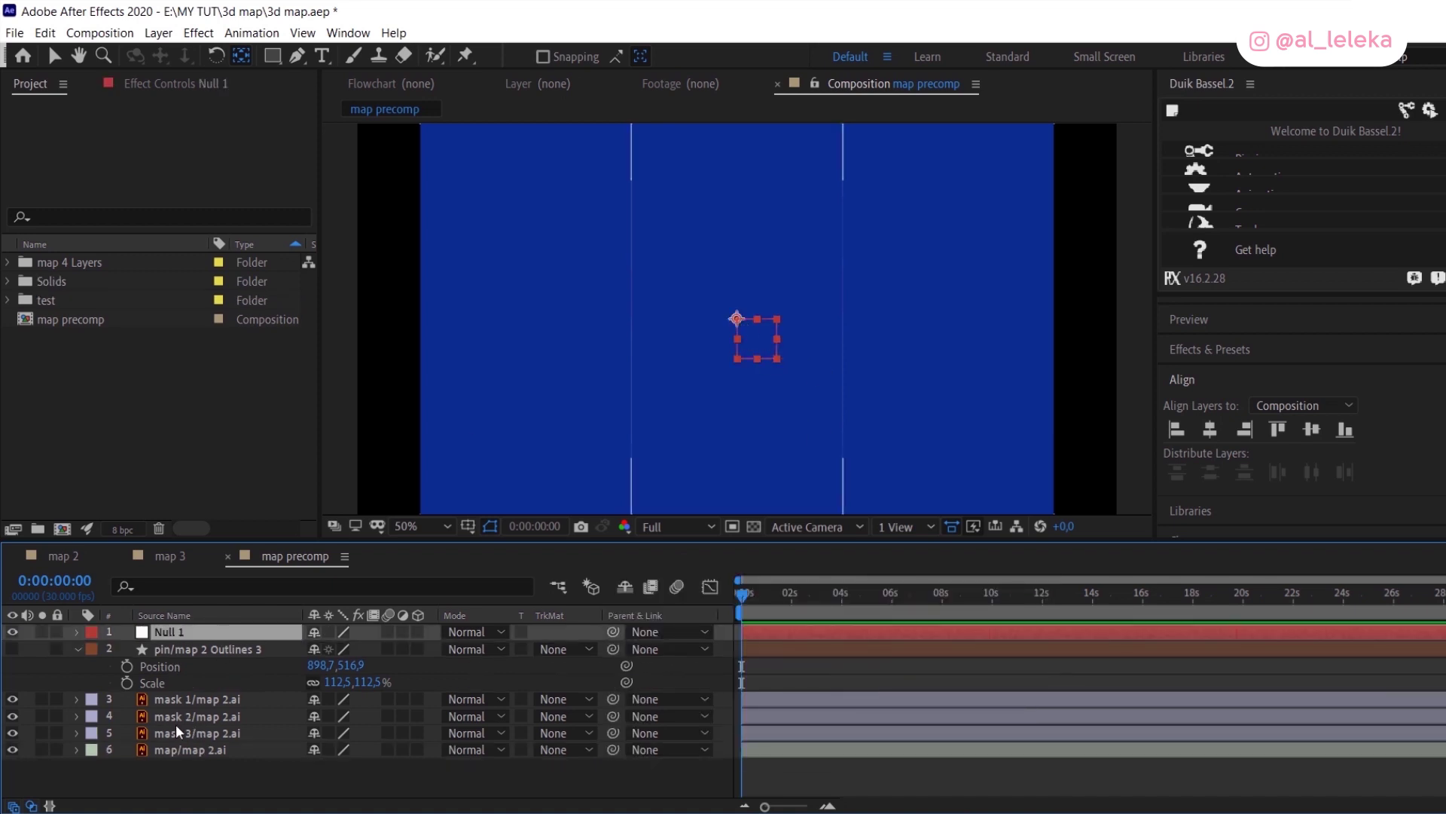
click(183, 717)
click(181, 634)
text(cntrl)
key(Return)
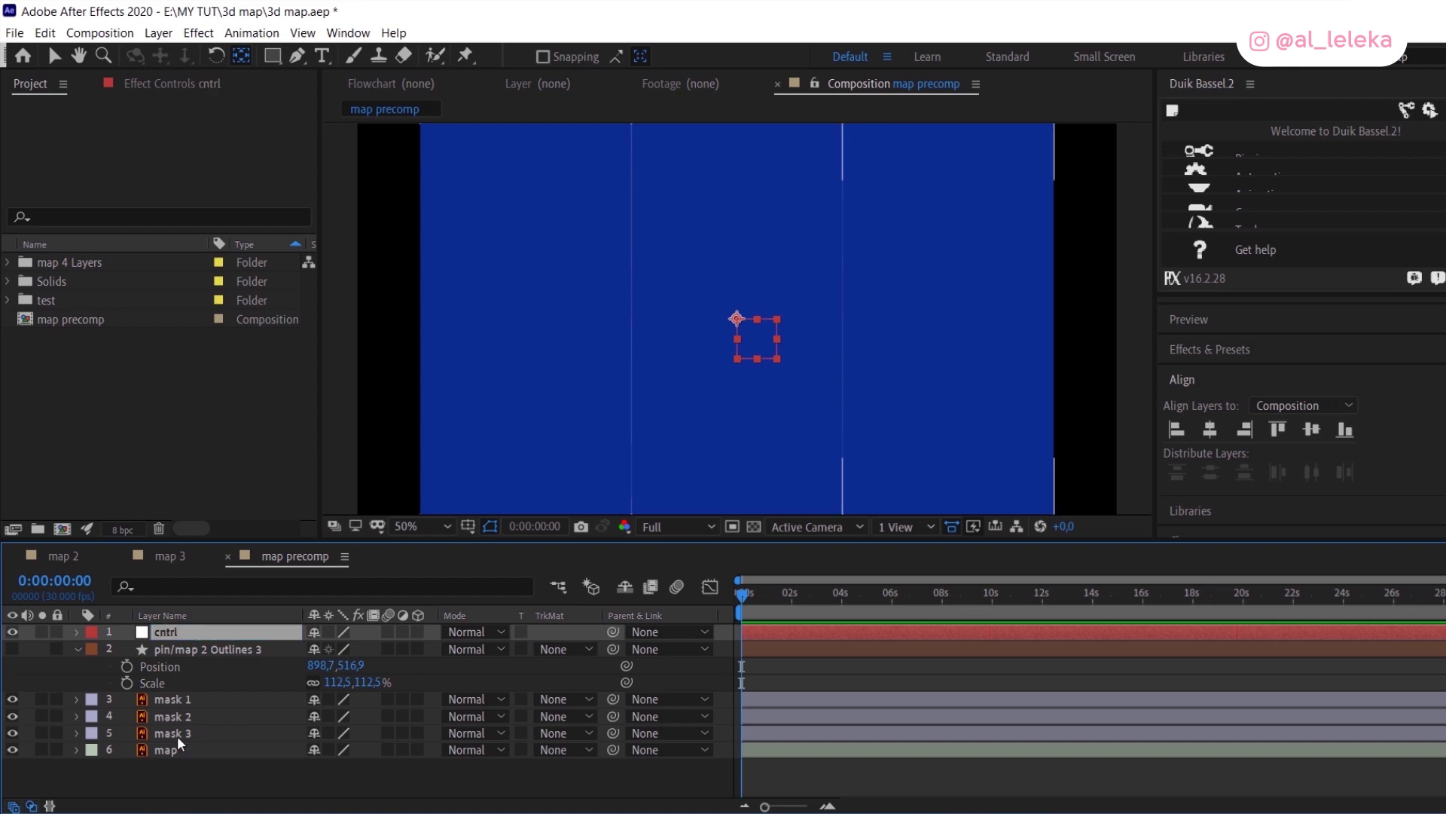
Step: Parent mask 1 and mask 3 to mask 2, and parent mask 2 to the cntrl null
click(184, 752)
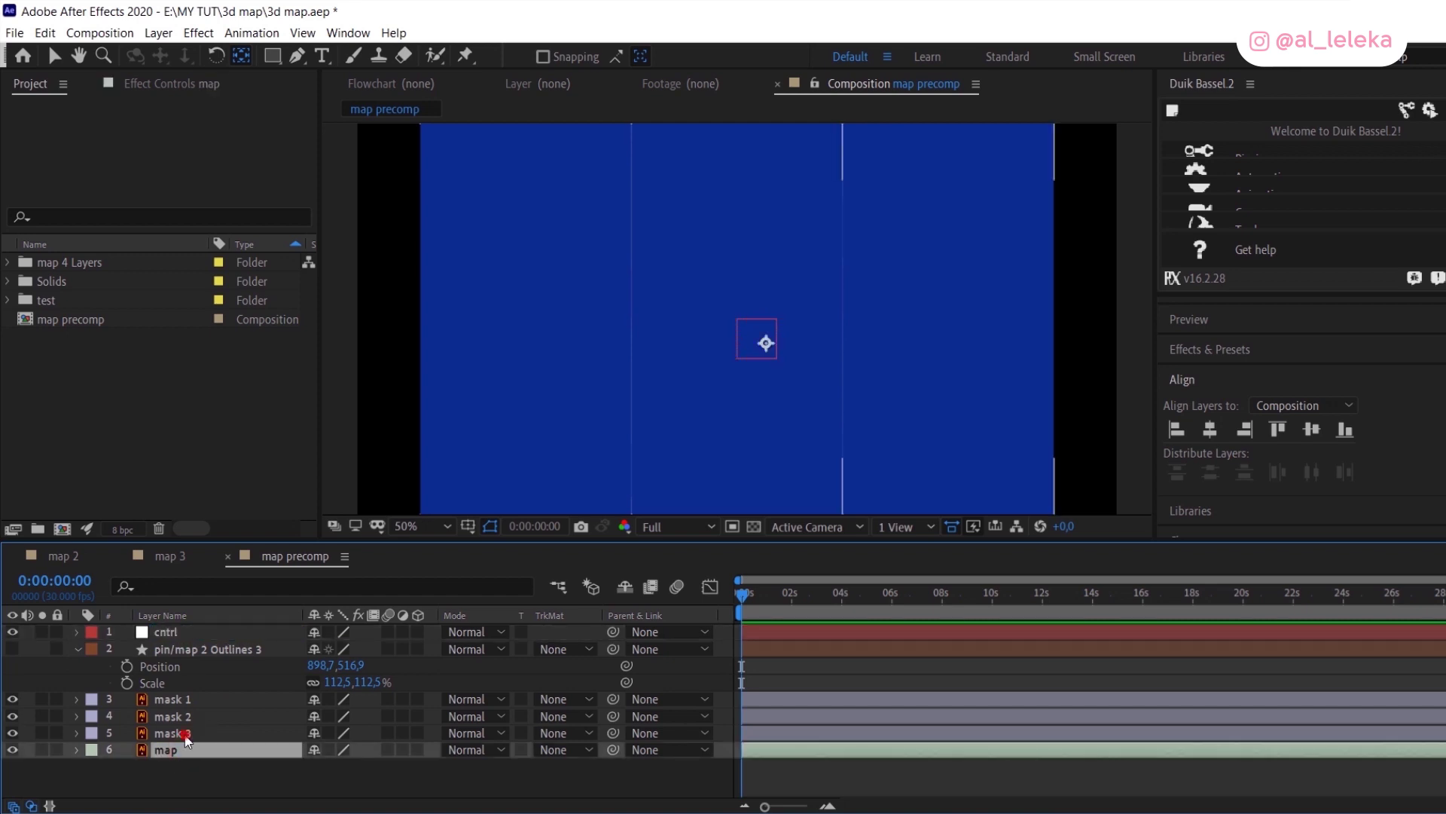
click(184, 734)
ctrl+click(255, 699)
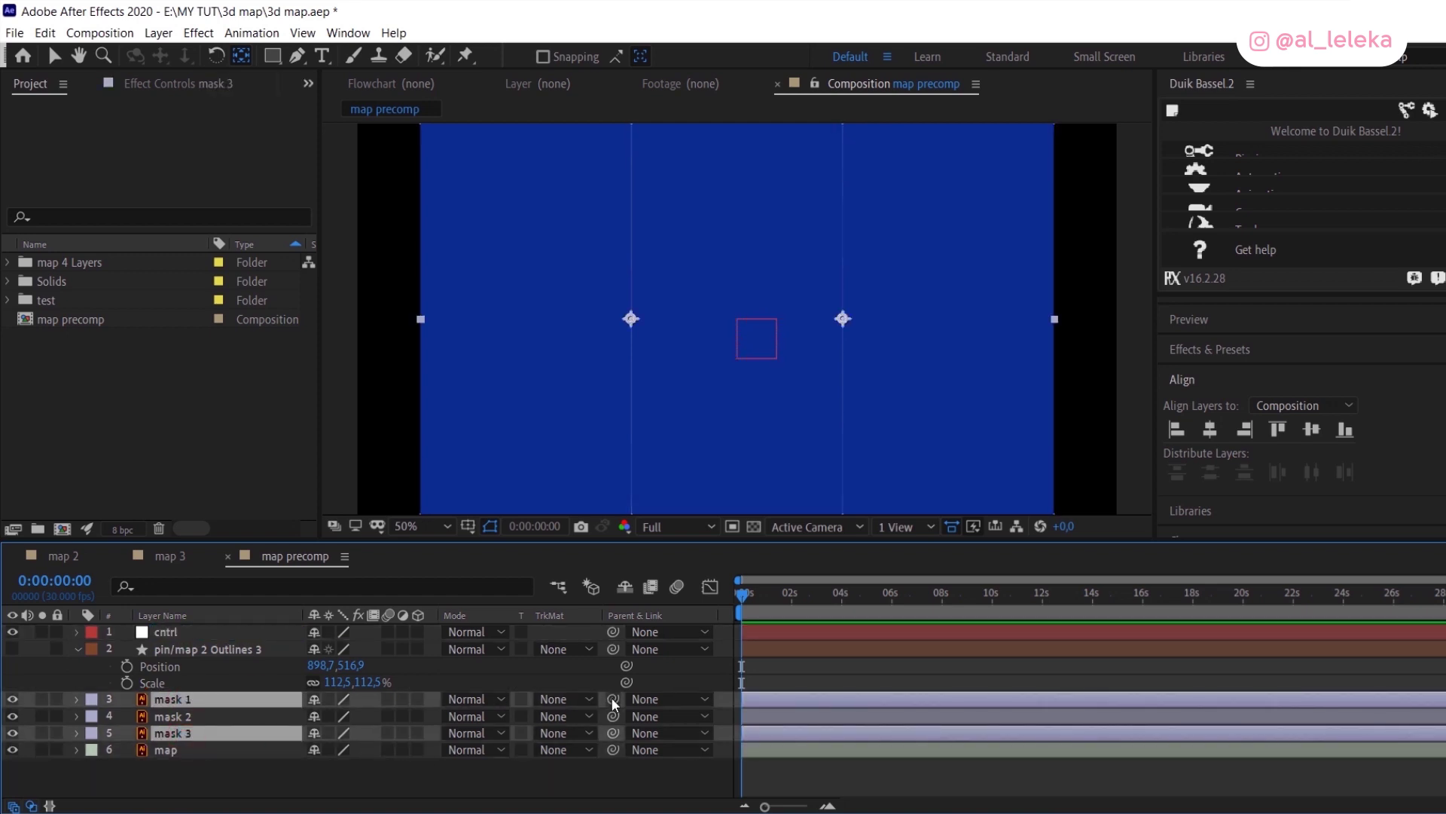
drag(614, 702, 226, 716)
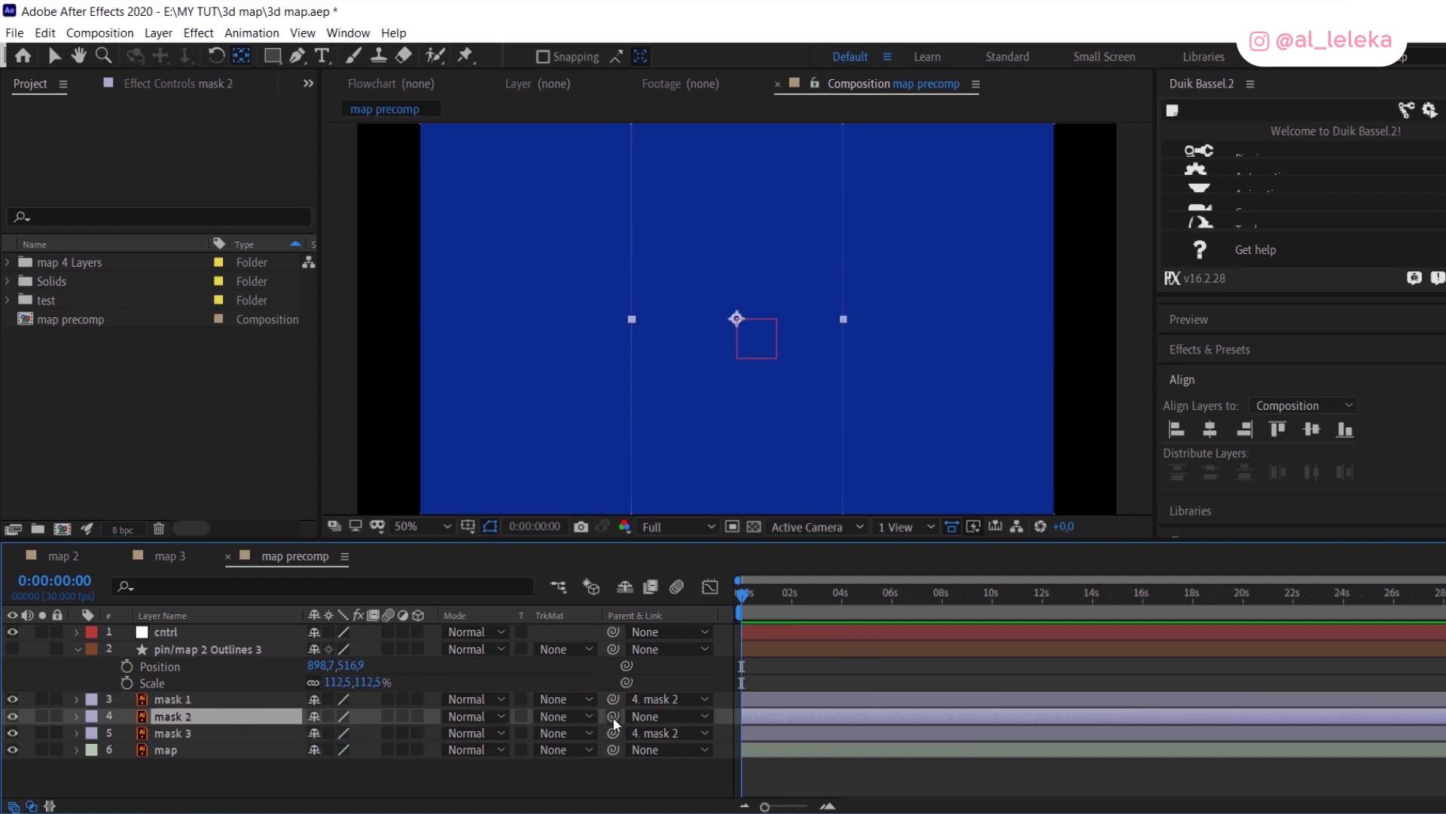
drag(614, 722, 194, 636)
Step: Set the map layer's track matte to Alpha, using mask 3
click(193, 750)
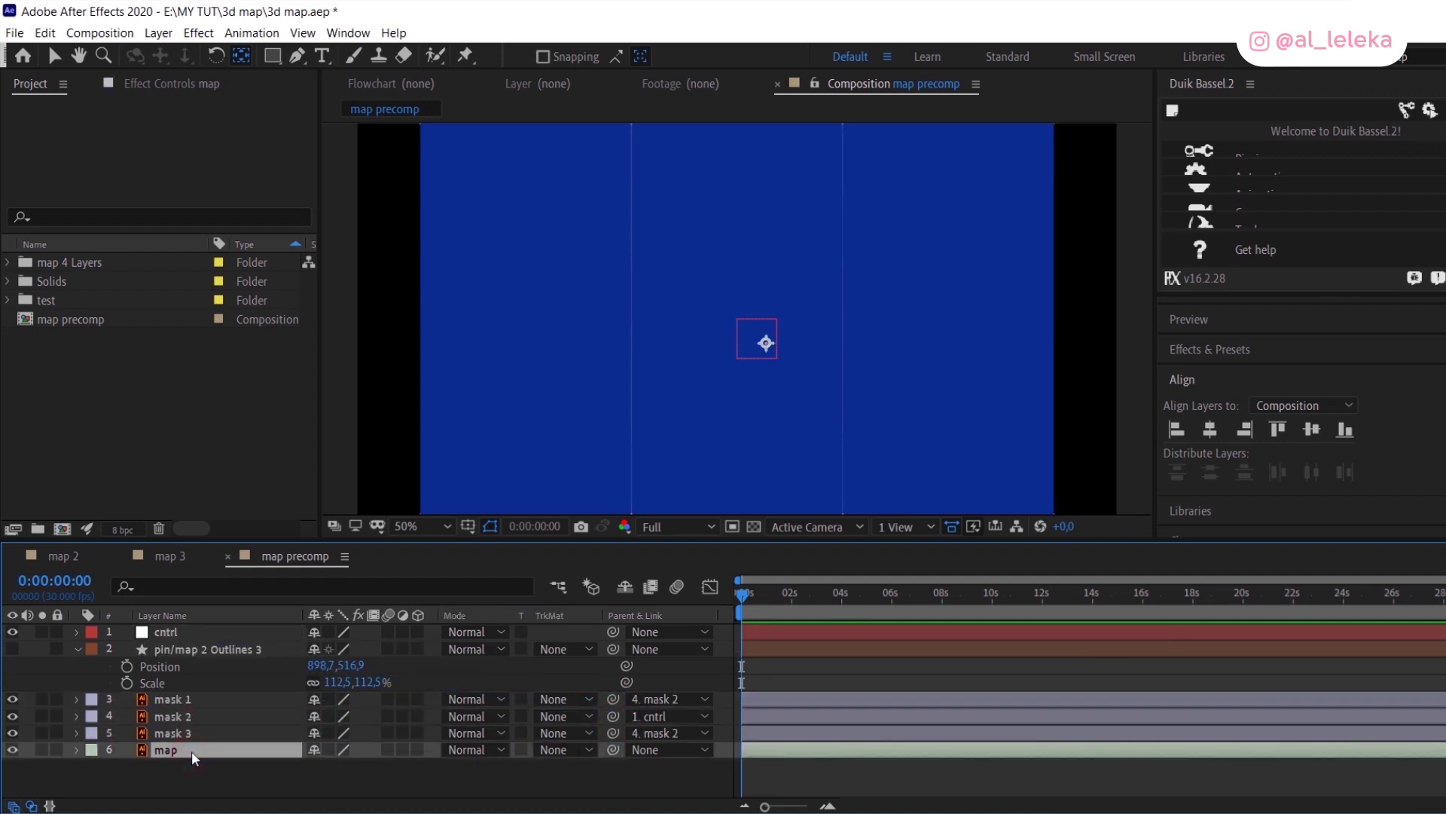
click(583, 750)
click(610, 674)
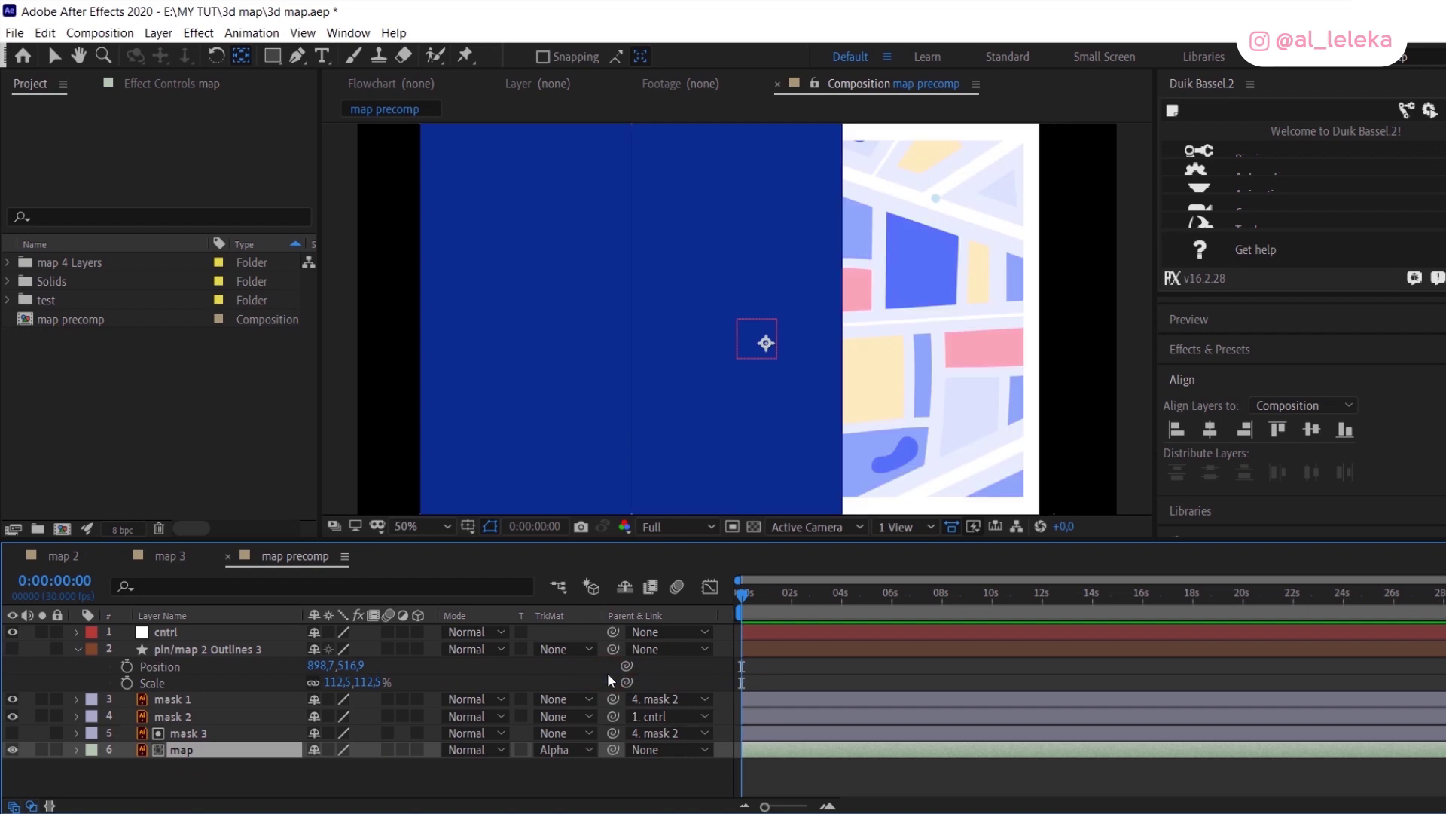
Step: Duplicate the matted map layer twice, placing one copy under mask 2 and one under mask 1, and hide both masks
key(ctrl+d)
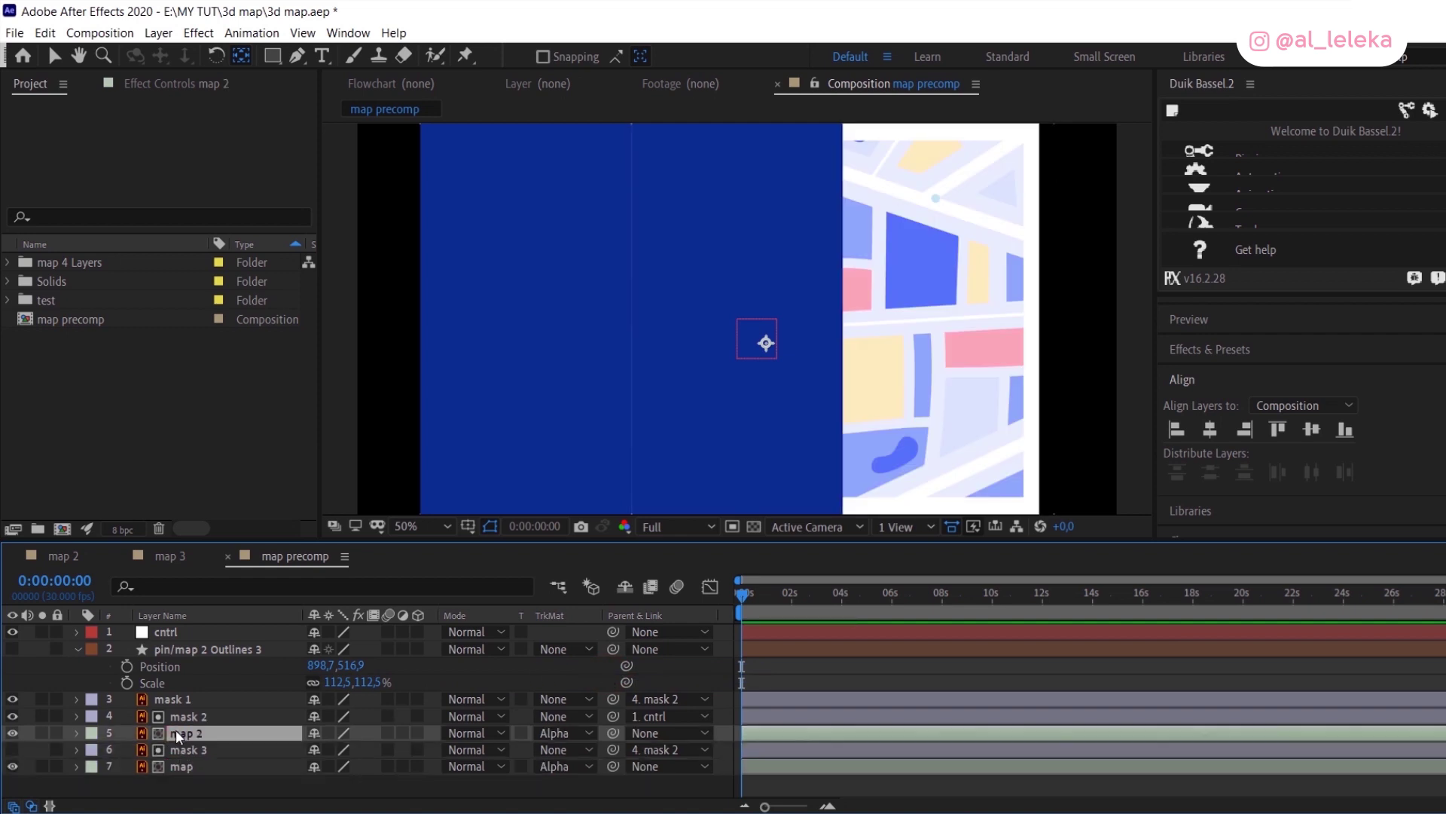
click(12, 716)
key(ctrl+d)
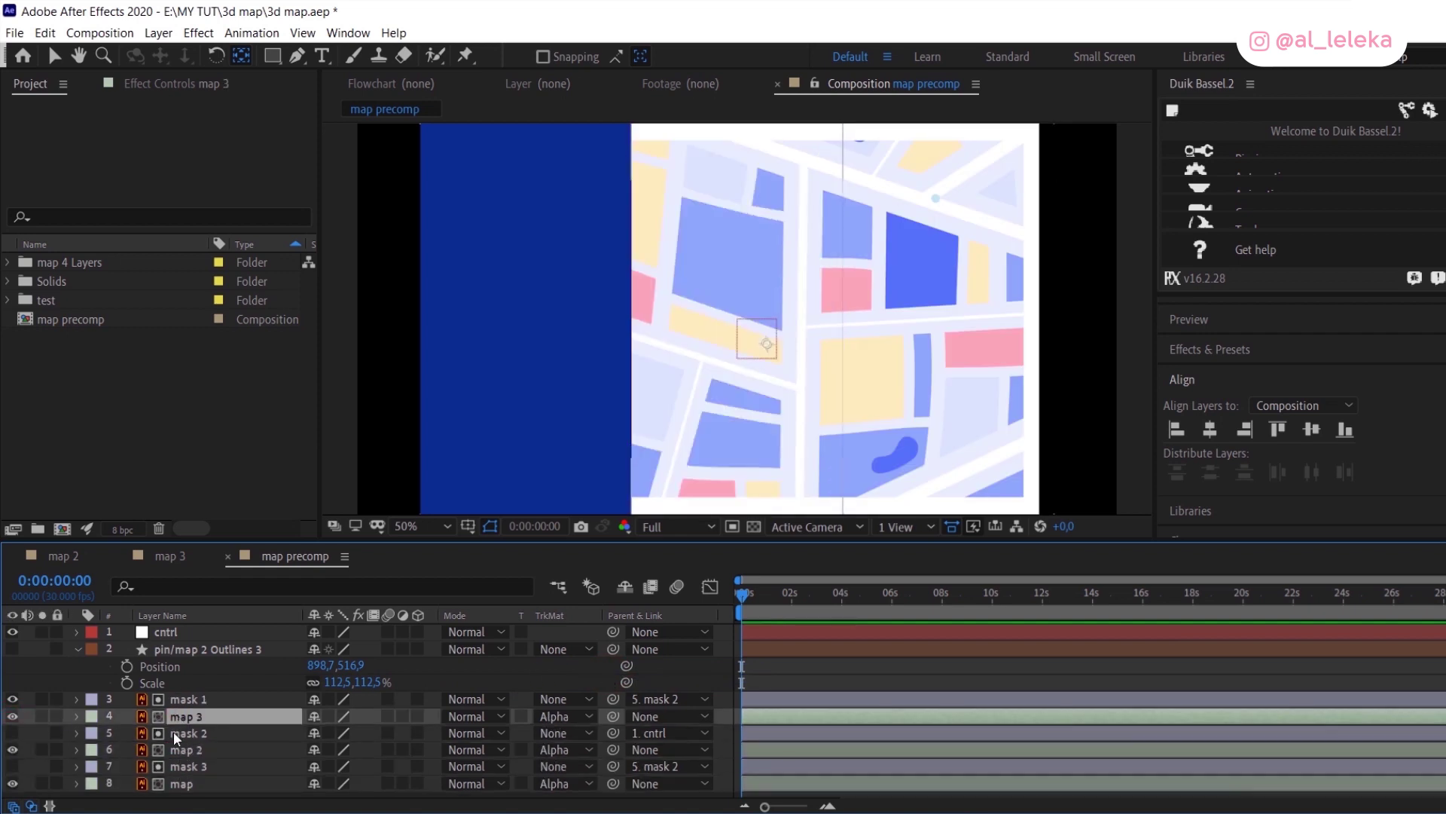
click(12, 699)
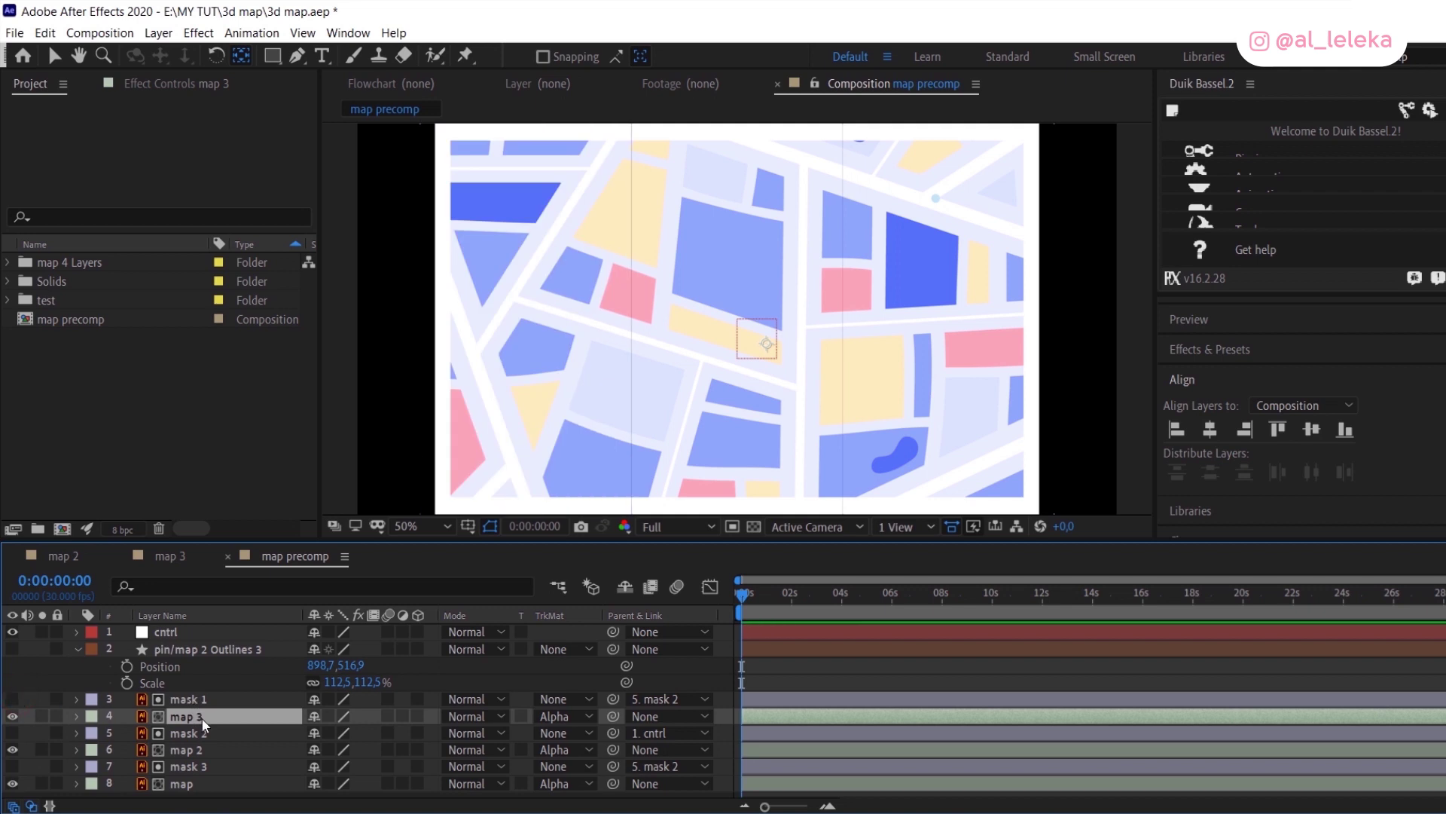
Step: Parent map 3 to mask 1, map 2 to mask 2, and map to mask 3
drag(334, 721, 193, 699)
click(200, 749)
drag(614, 750, 184, 735)
click(205, 783)
drag(613, 783, 191, 773)
Step: Make the cntrl null and all mask and map layers 3D, and lock the three map layers
click(418, 699)
click(418, 631)
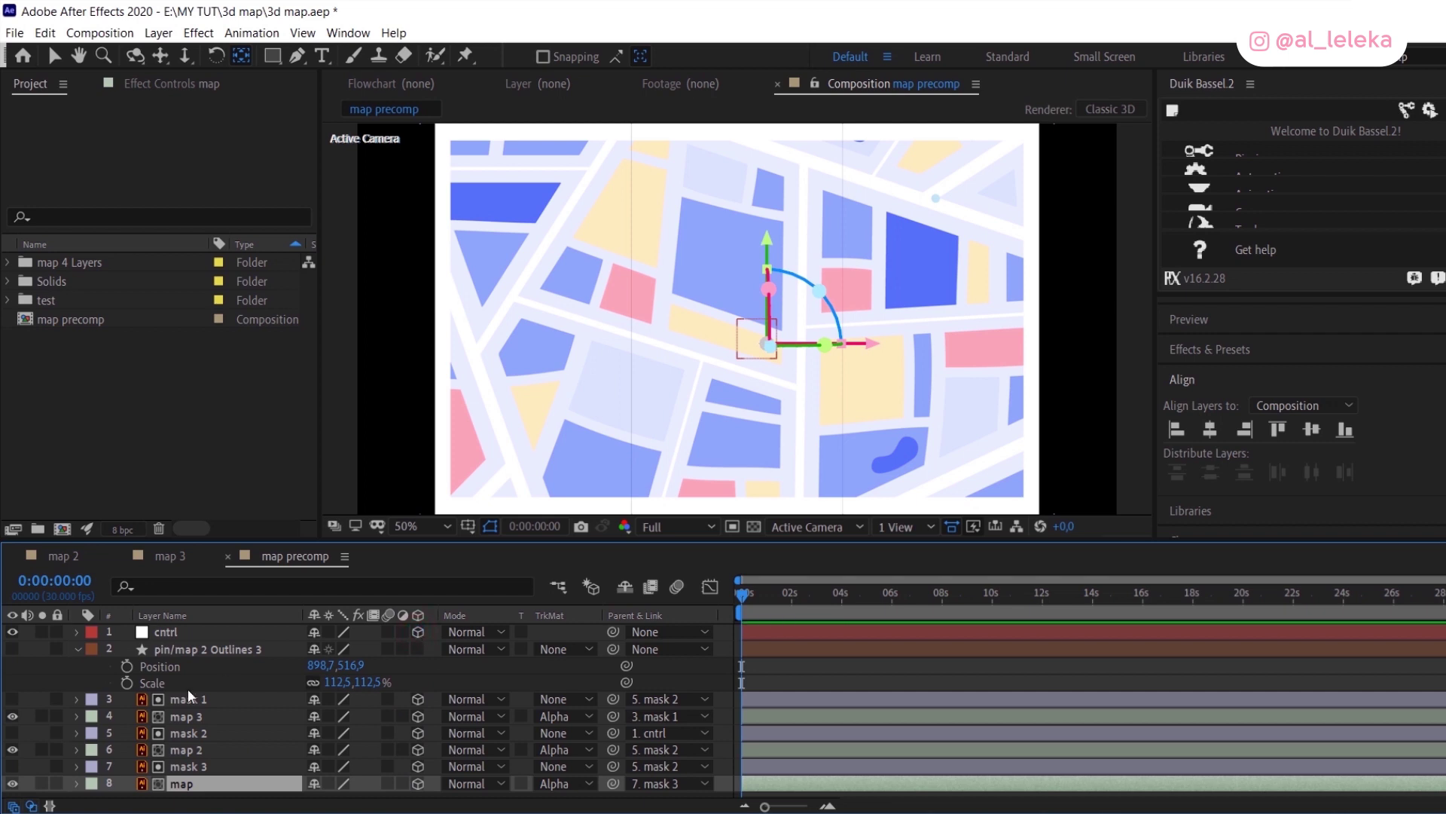
ctrl+click(183, 750)
ctrl+click(178, 716)
key(ctrl+l)
Step: Add Y Rotation keyframes of 0° at frame 0 on mask 1 and mask 3
click(196, 699)
key(r)
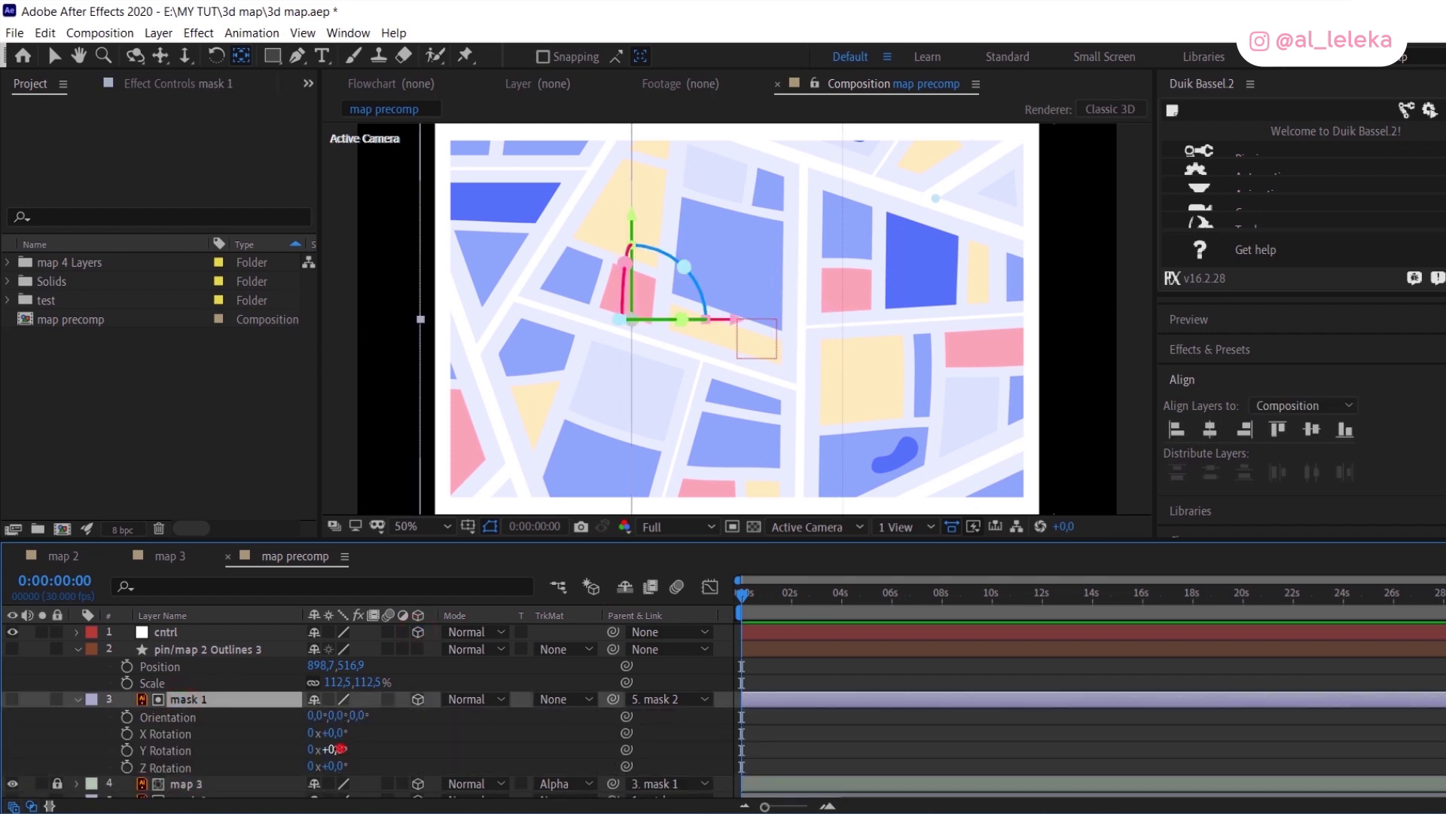
mouse_move(337, 749)
mouse_down()
mouse_move(286, 763)
mouse_move(327, 752)
mouse_up()
key(ctrl+z)
scroll(750, 390, down, 2)
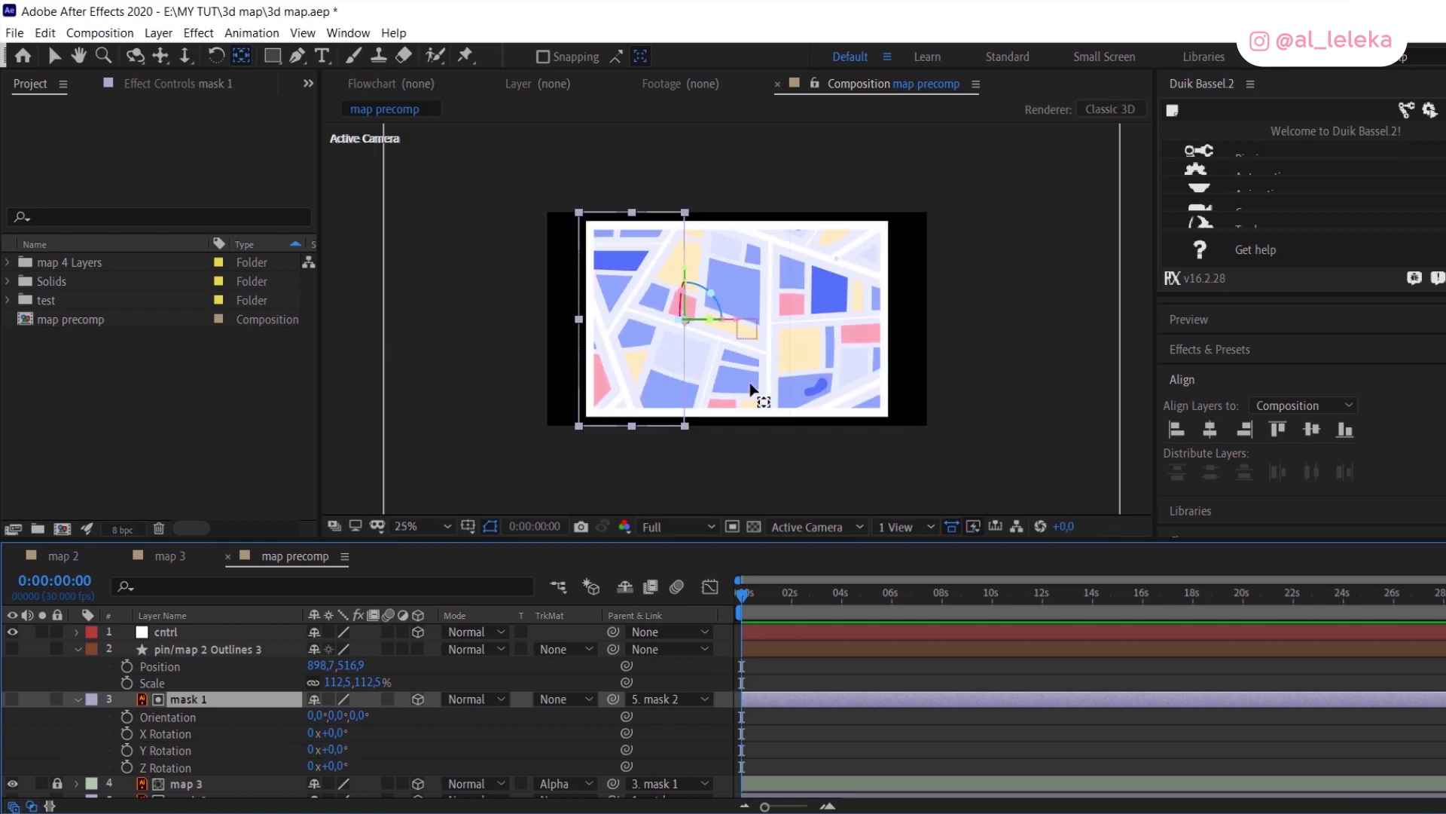
click(127, 750)
scroll(143, 757, down, 3)
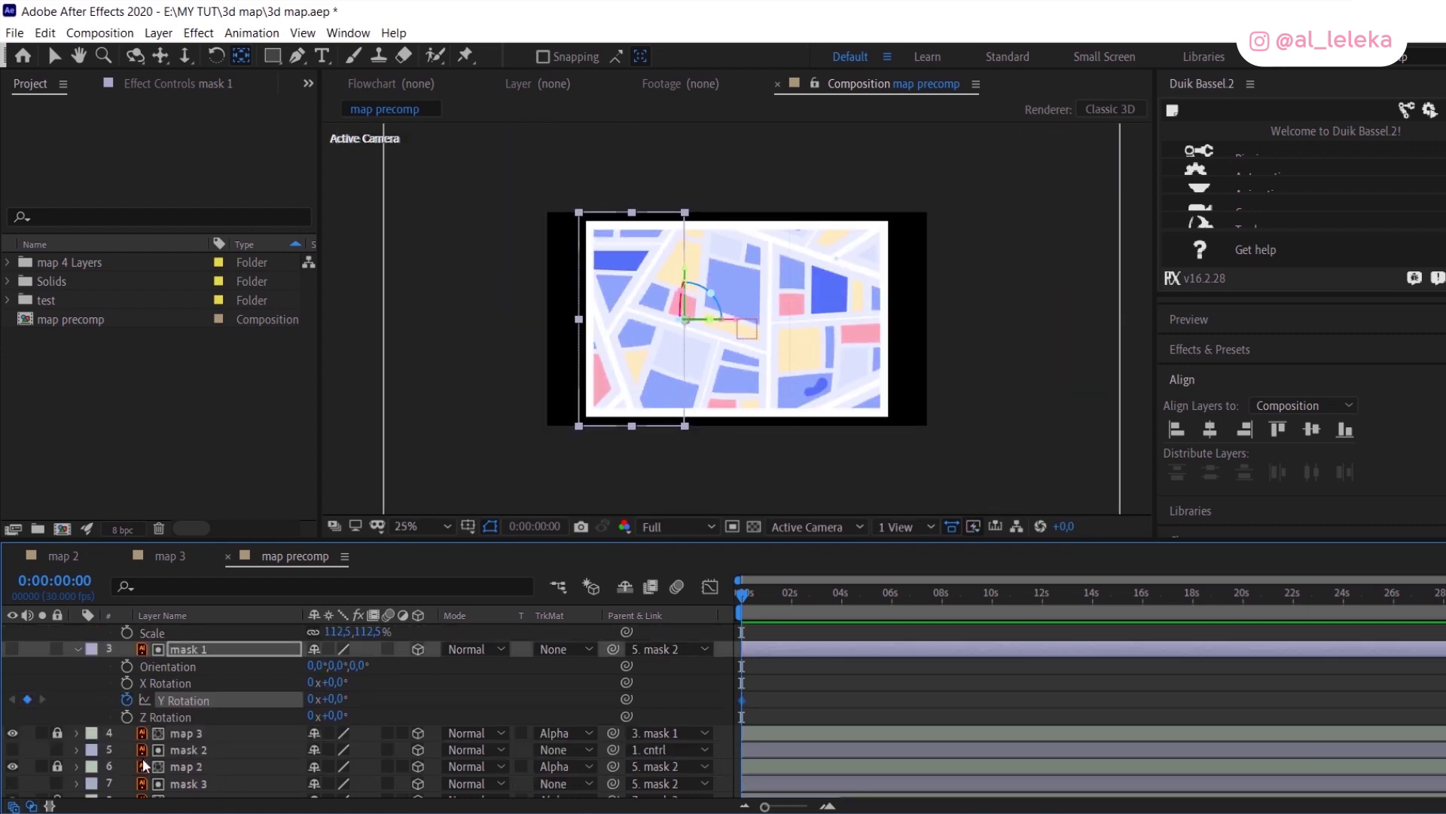
click(188, 774)
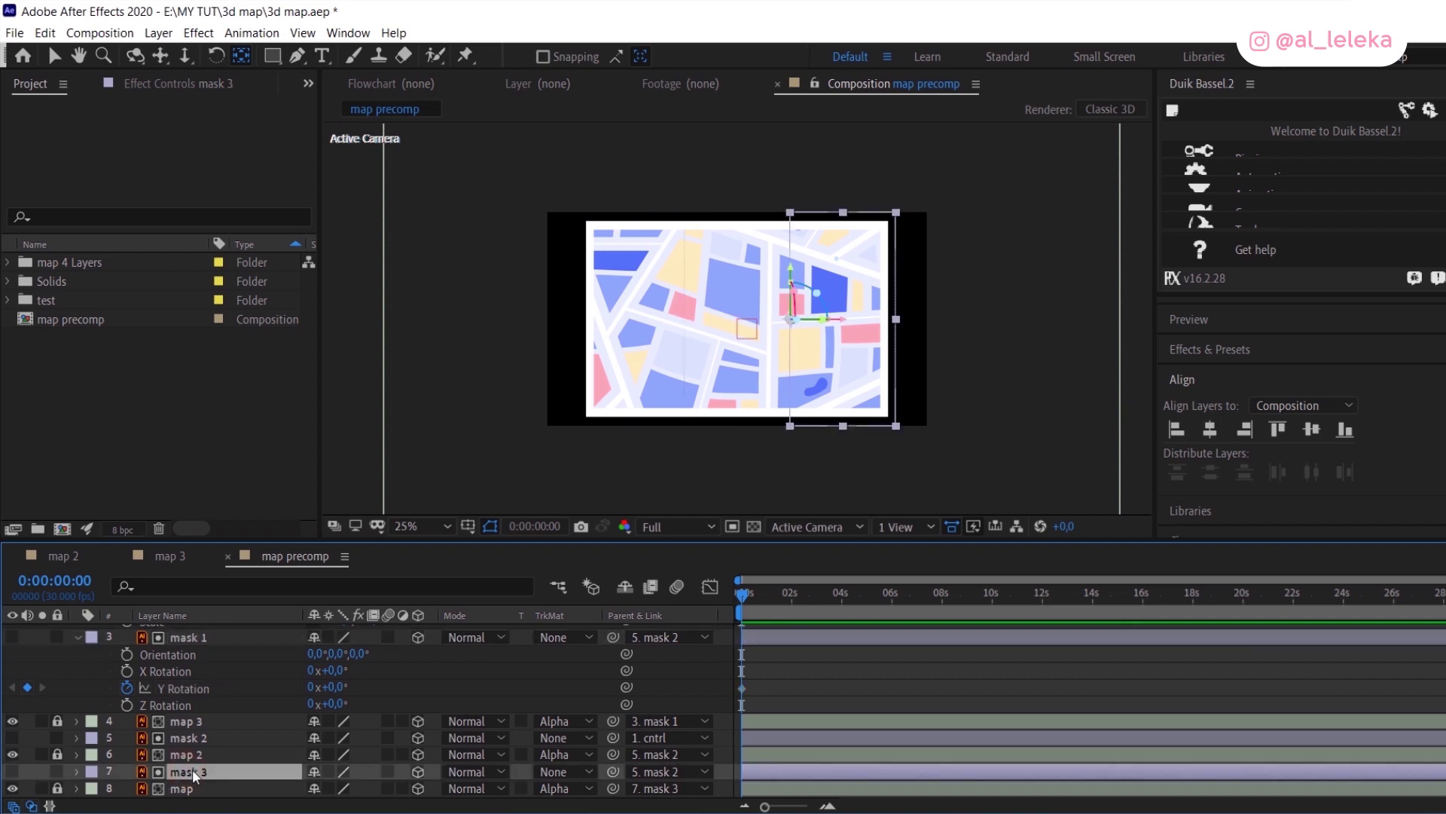
key(r)
click(127, 772)
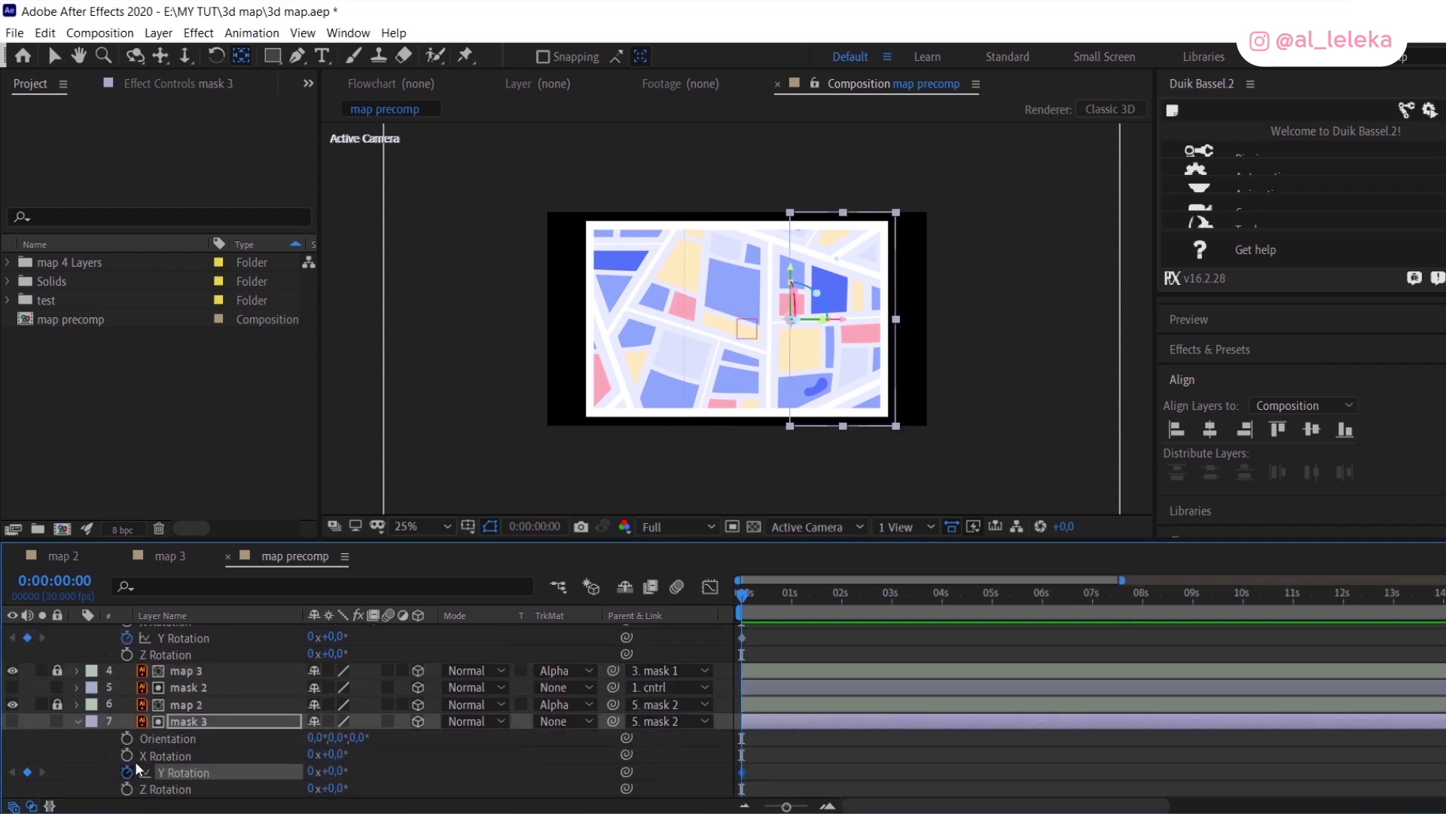
Step: Add Y Rotation keyframes of 0° at frame 10 on mask 1 and mask 3
scroll(783, 645, up, 3)
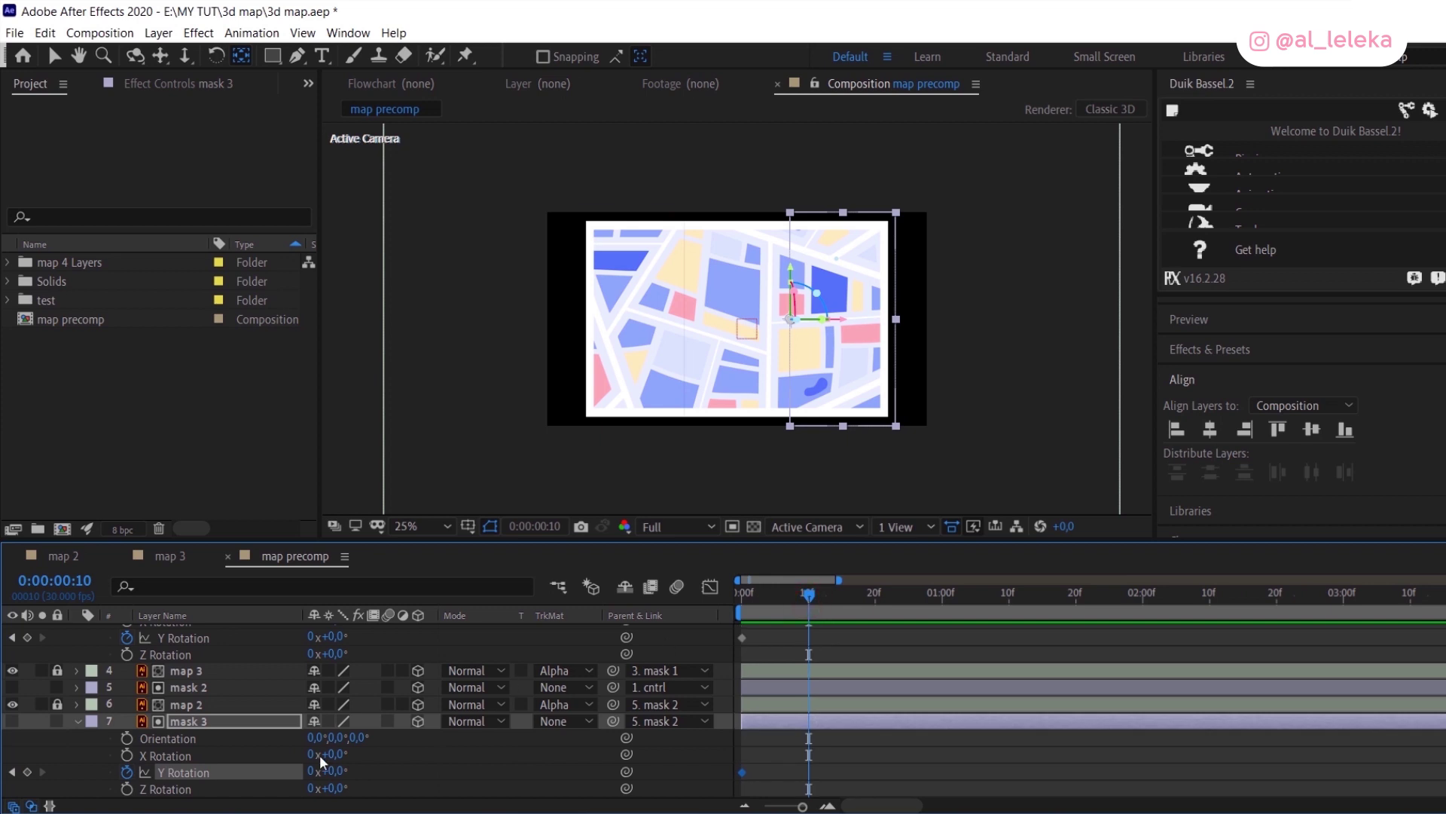
scroll(41, 757, up, 1)
click(27, 687)
Step: At frame 0, set mask 1's Y Rotation to 163° and rotate mask 3 around Y to fold over the middle section
drag(335, 689, 485, 680)
scroll(312, 704, down, 2)
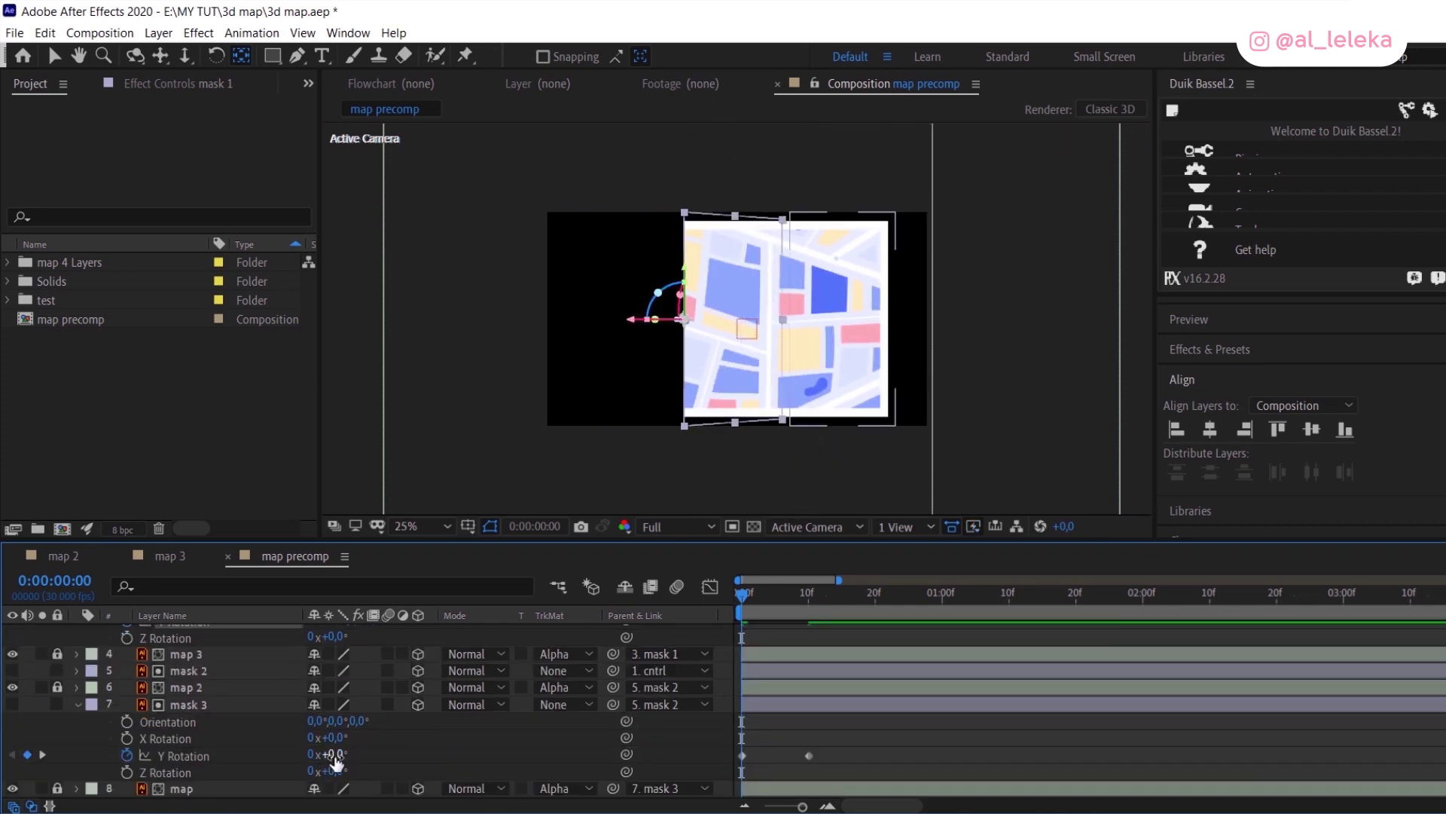
drag(335, 755, 479, 723)
scroll(243, 709, up, 2)
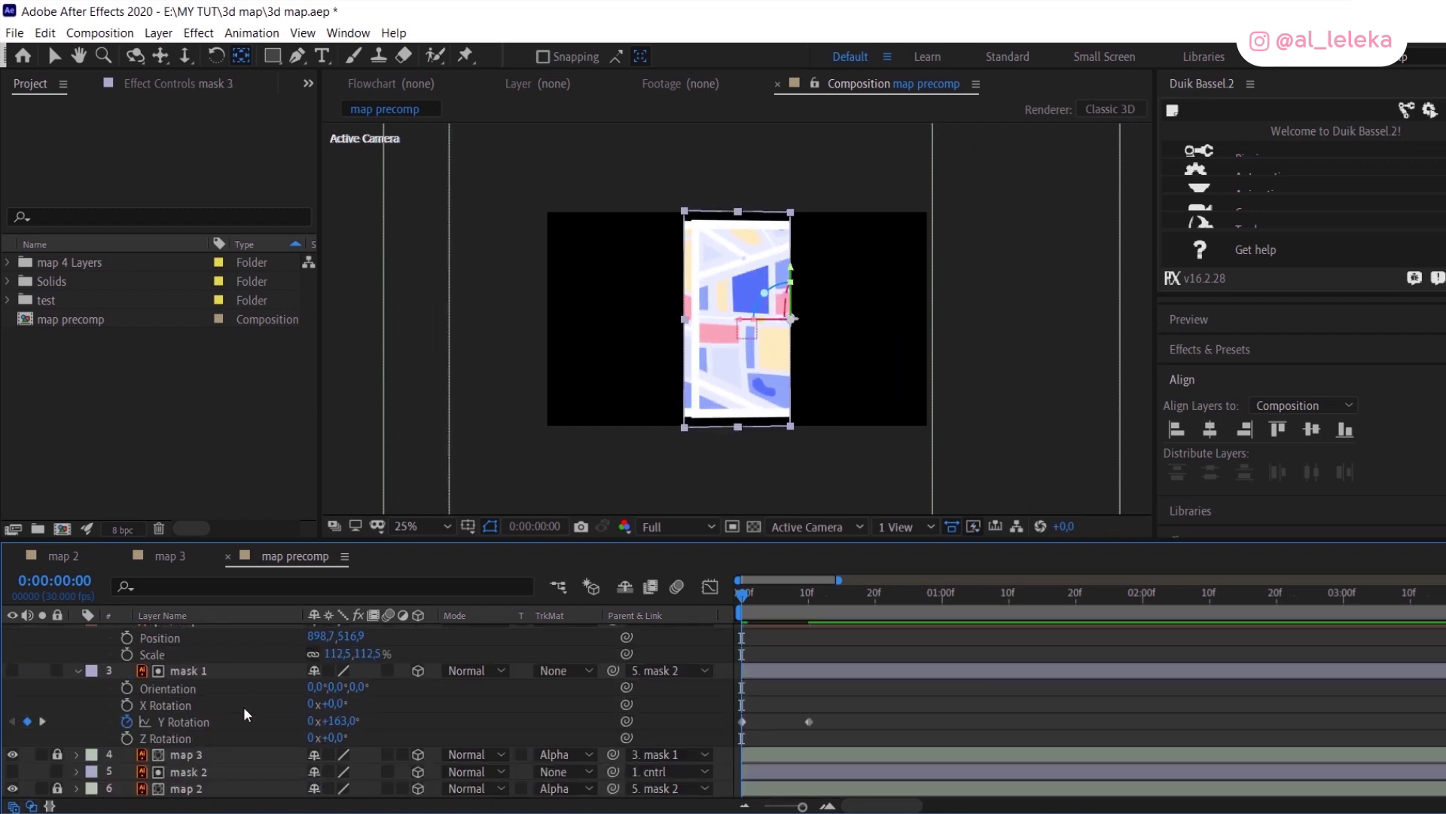
Step: Show the cntrl null's Scale together with its rotation properties and try out tilting it around X and Y
scroll(197, 697, up, 3)
click(184, 633)
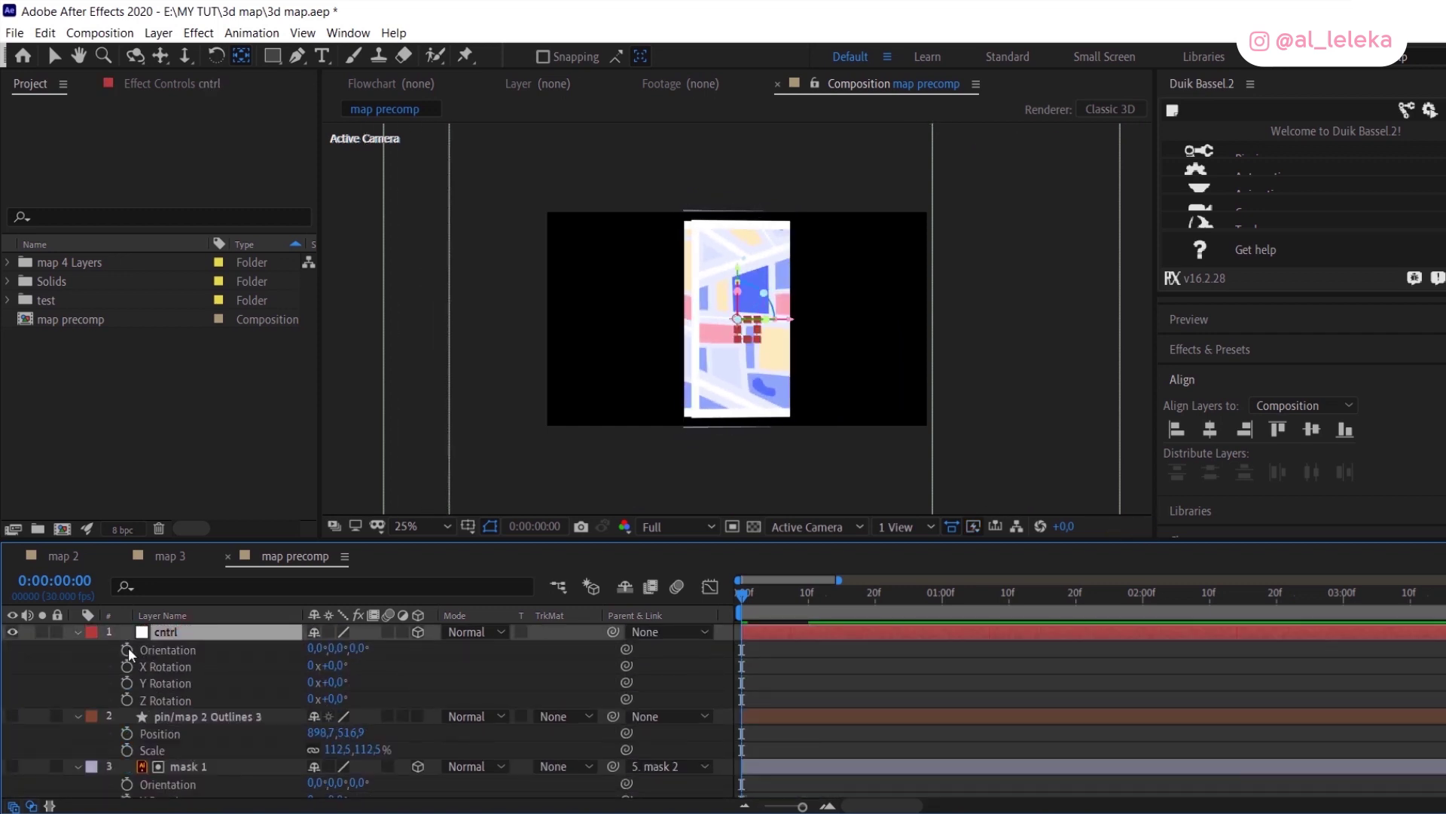
mouse_move(334, 683)
mouse_down()
mouse_move(300, 684)
mouse_move(305, 649)
mouse_move(325, 684)
mouse_up()
key(shift+s)
scroll(802, 312, up, 2)
key(ctrl+z)
drag(318, 666, 343, 668)
key(ctrl+z)
Step: At frame 10, adjust the outer masks' Y Rotation so the unfolded map keeps a slight zigzag fold
click(810, 599)
scroll(336, 734, down, 2)
drag(336, 735, 305, 767)
key(ctrl+z)
scroll(326, 762, down, 2)
click(11, 766)
Step: At frame 10, scale the cntrl null to 67% and keyframe its rotation at X -54°, Y 13° and Z -22°
scroll(220, 728, up, 4)
mouse_move(335, 700)
mouse_down()
mouse_move(312, 700)
mouse_move(345, 700)
mouse_up()
drag(365, 667, 317, 686)
drag(336, 715, 343, 715)
drag(332, 699, 339, 715)
click(105, 699)
drag(127, 683, 126, 716)
Step: At frame 0, set the cntrl null's Z Rotation to 24° and preview the unfolding
drag(785, 600, 660, 603)
drag(332, 683, 395, 713)
key(ctrl+z)
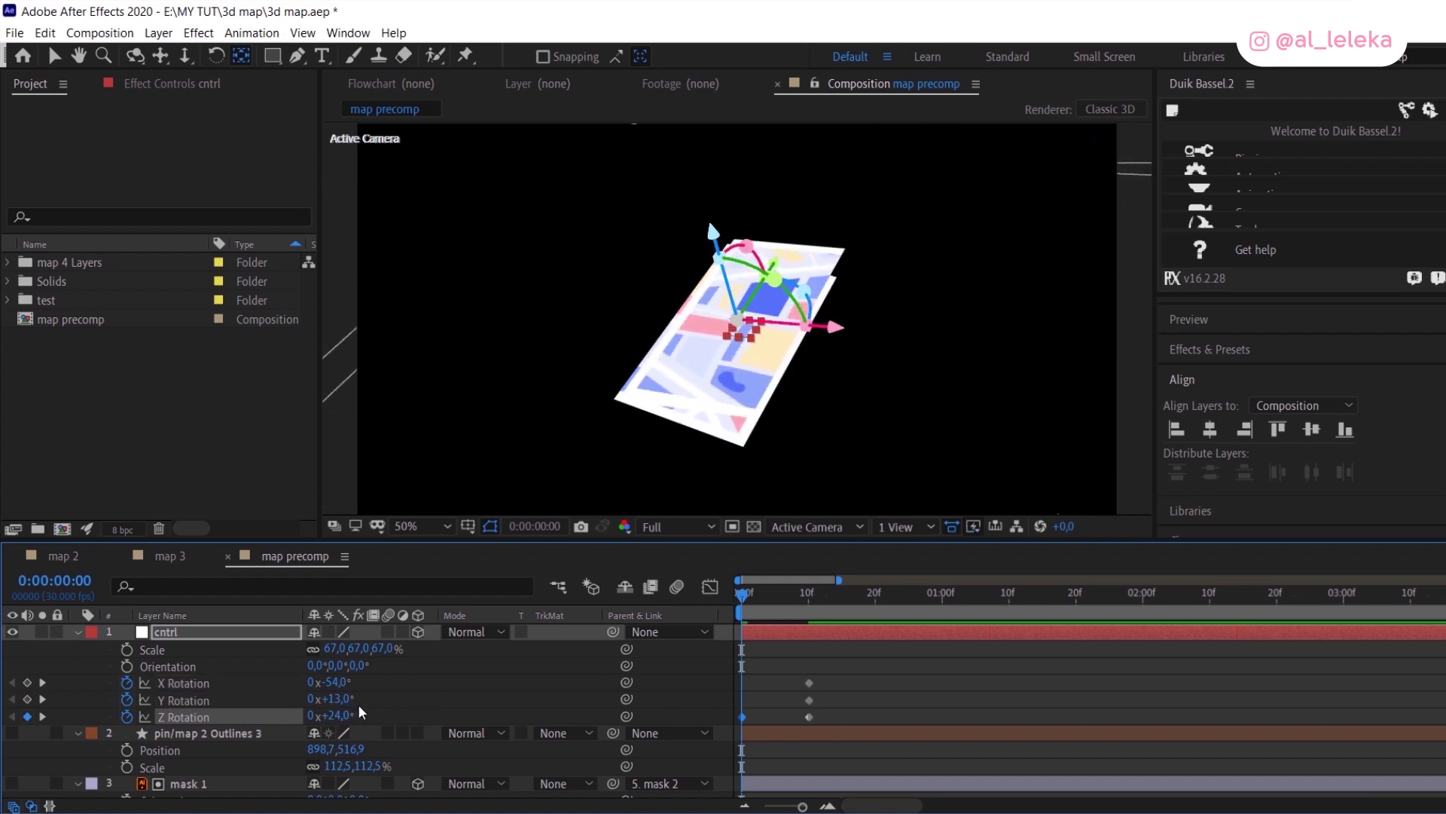
key(space)
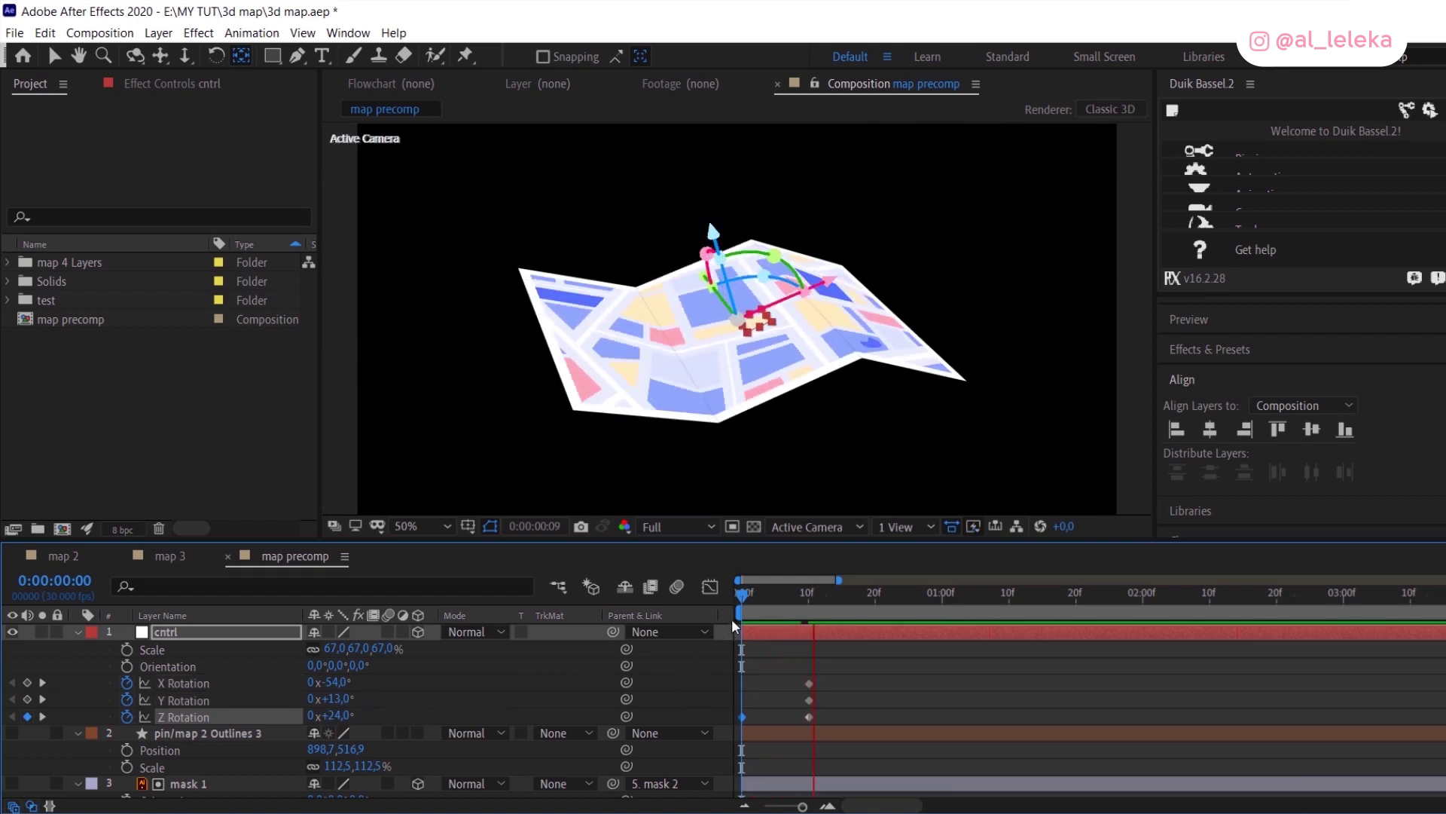
key(space)
Step: Paste the decaying bounce expression with decay = 3 onto mask 1's Y Rotation
drag(829, 665, 865, 683)
click(873, 672)
click(189, 718)
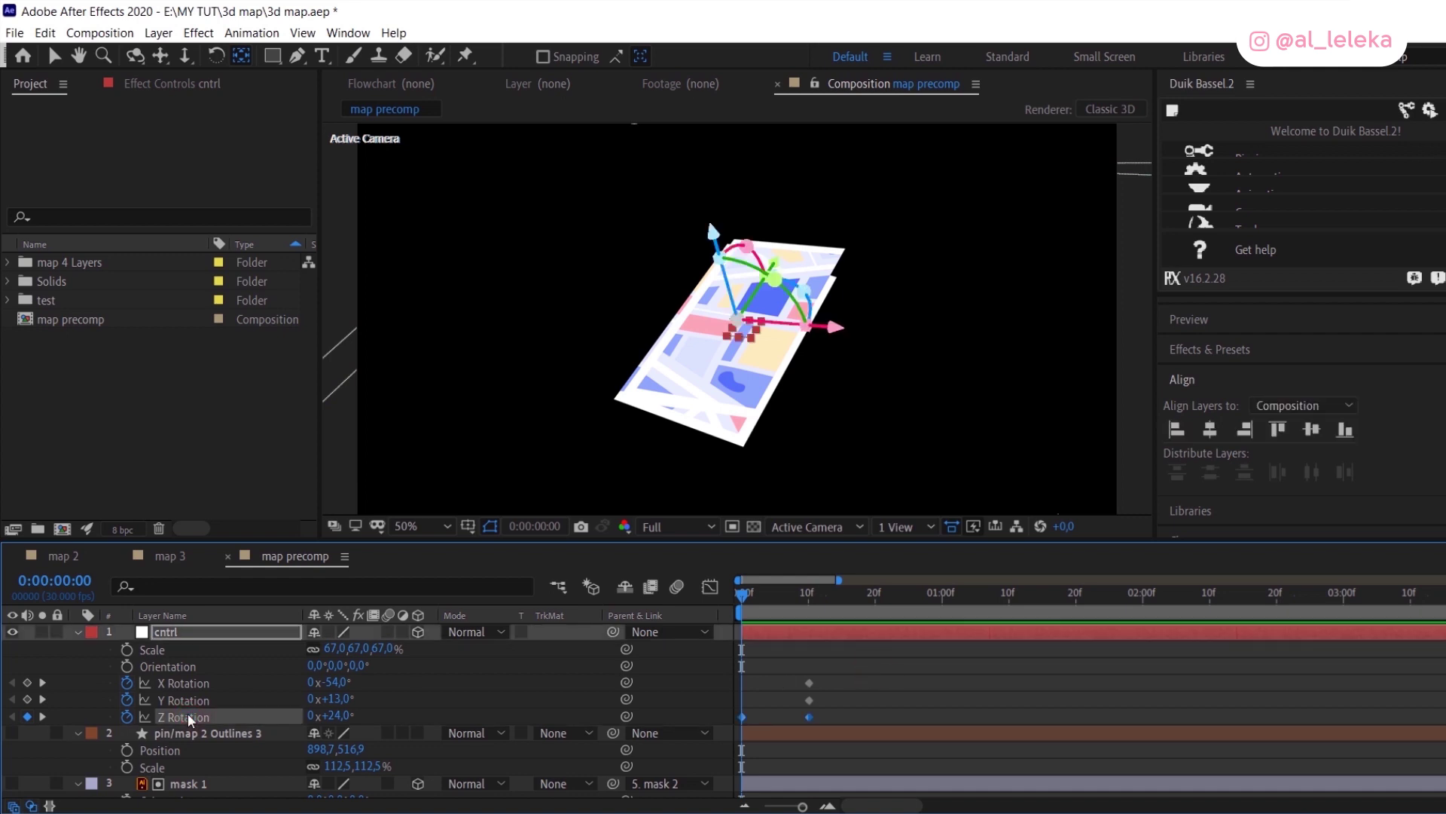
scroll(187, 724, down, 4)
scroll(188, 724, up, 1)
click(193, 685)
key(alt+shift+equal)
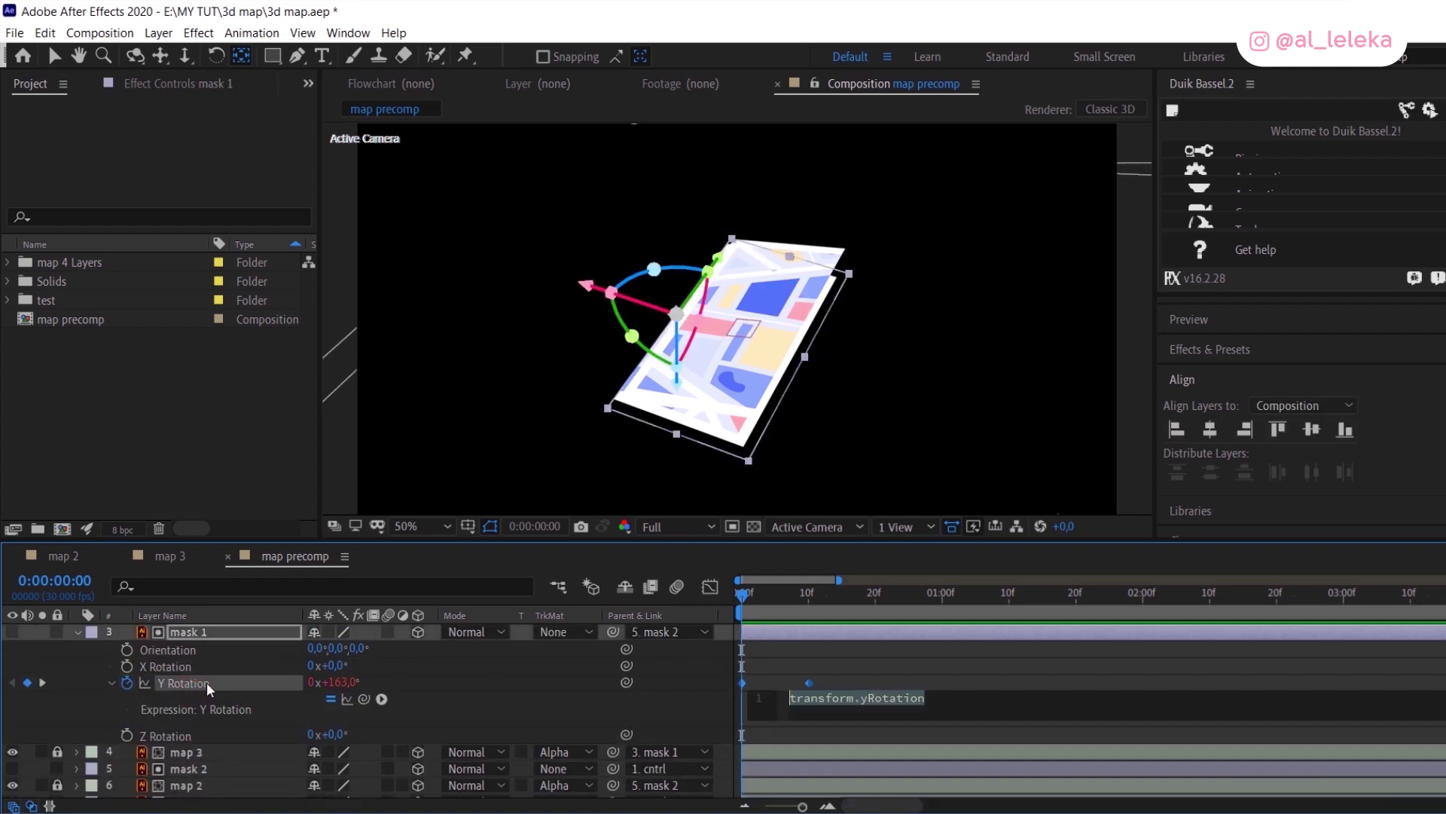
key(ctrl+v)
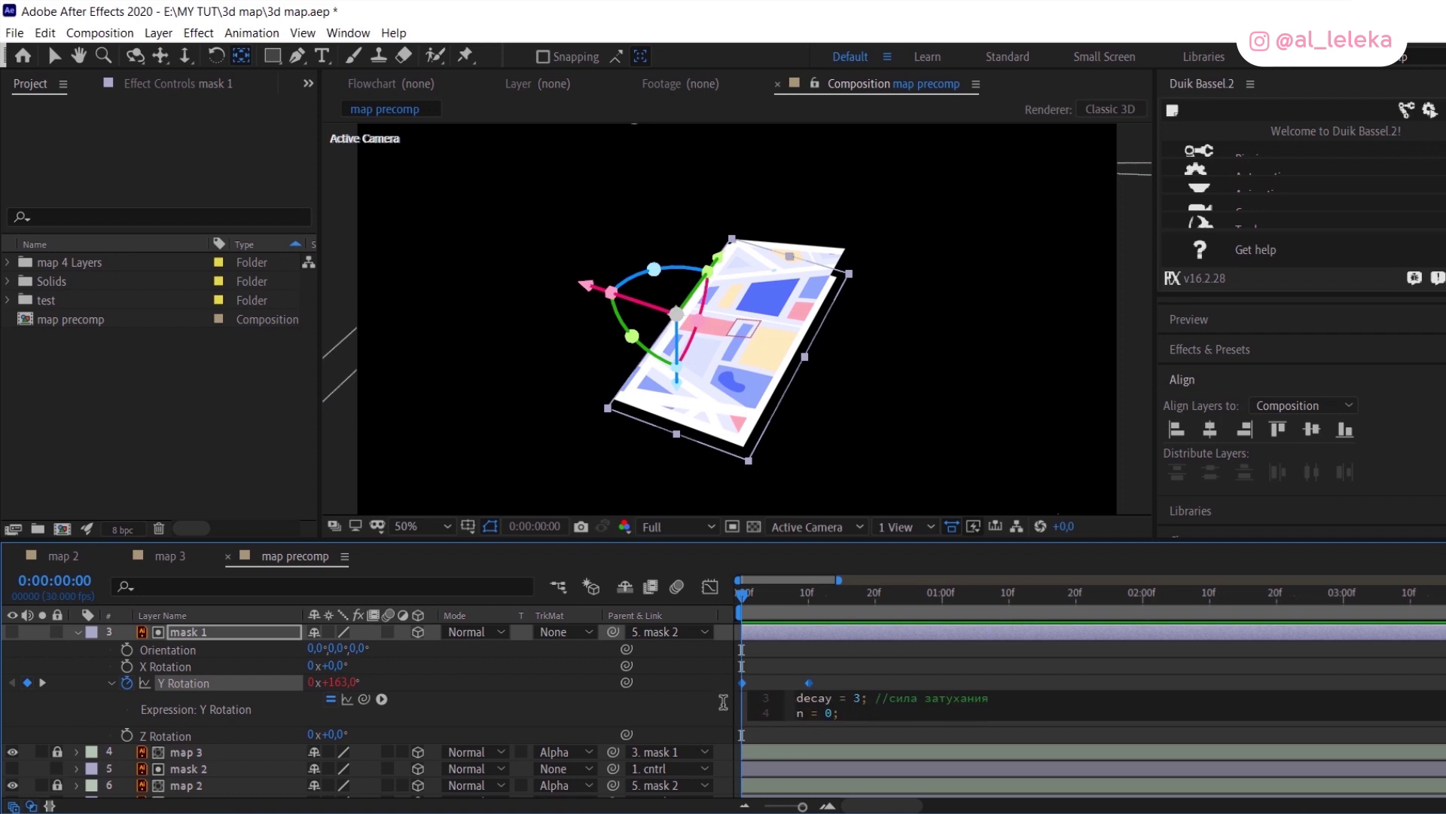
Step: Paste the same bounce expression onto mask 3's Y Rotation
scroll(559, 702, down, 5)
click(189, 754)
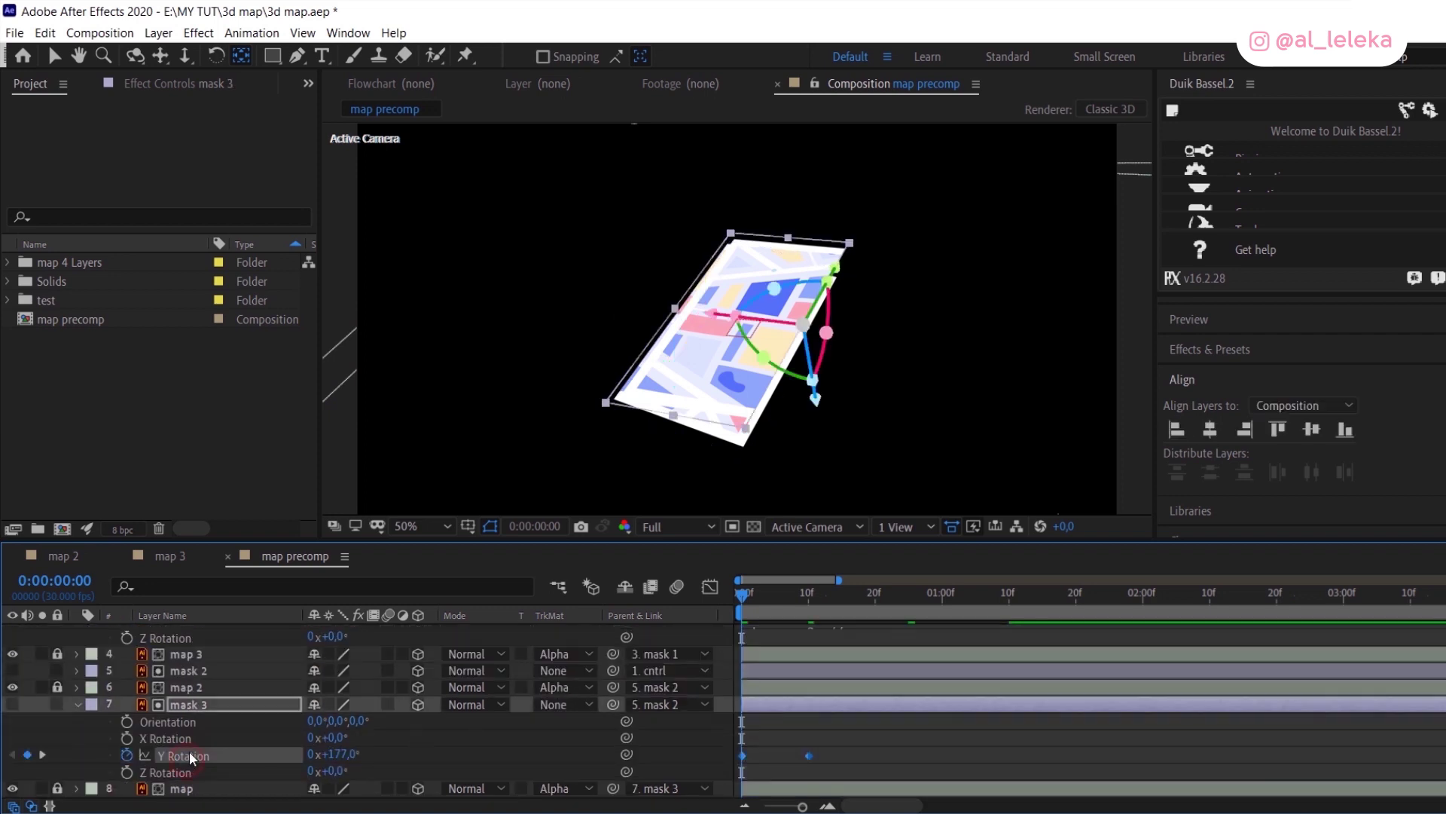
key(ctrl+v)
click(495, 753)
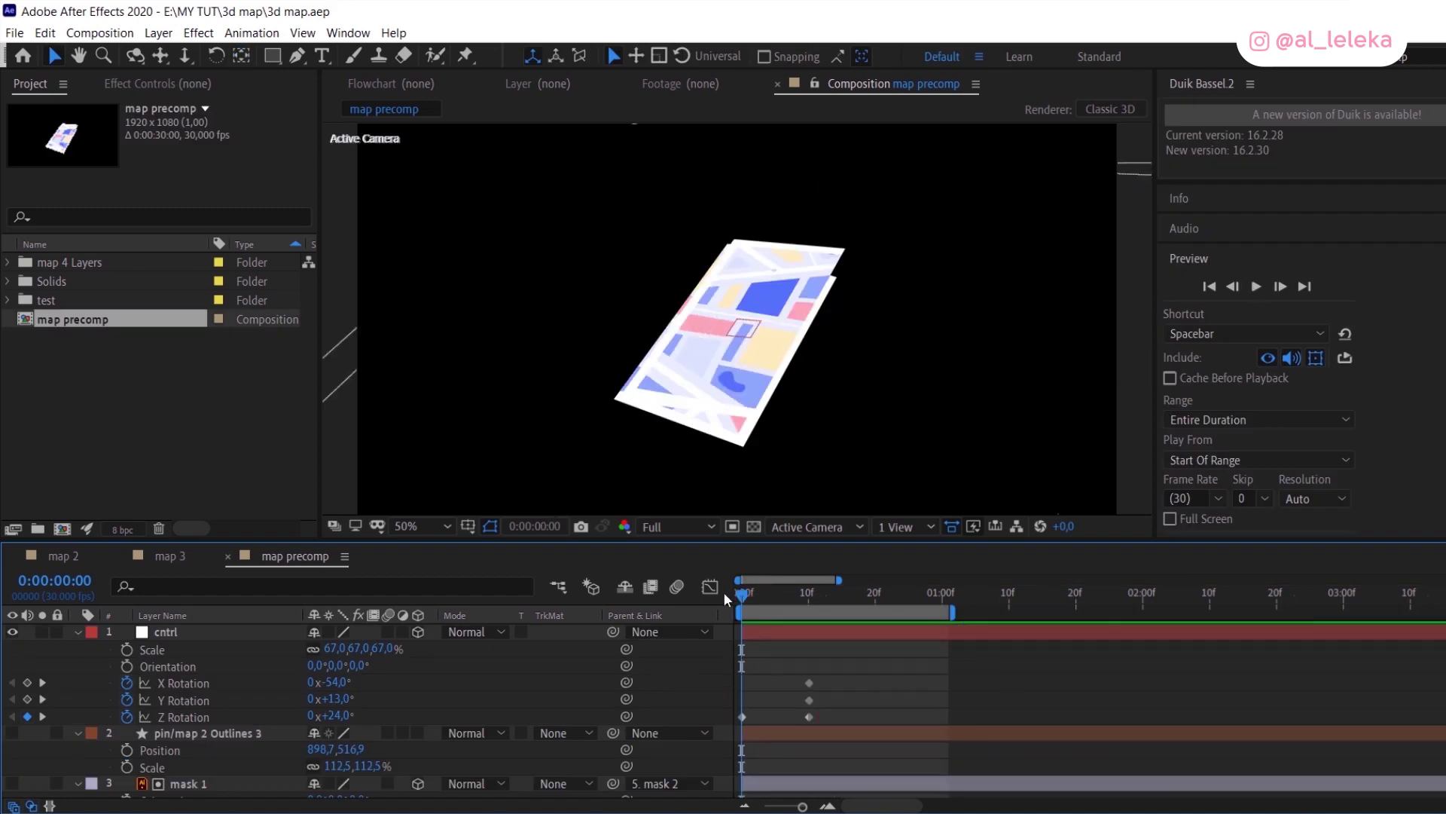
Step: Preview the animation and add a changed Y Rotation keyframe on the cntrl null at frame 0
key(space)
click(268, 700)
drag(331, 699, 394, 713)
key(space)
Step: Paste the bounce expression with amp = .025 and freq = 2 onto the cntrl null's Y Rotation and preview it
click(809, 598)
key(alt+shift+equal)
key(ctrl+v)
click(484, 688)
click(827, 689)
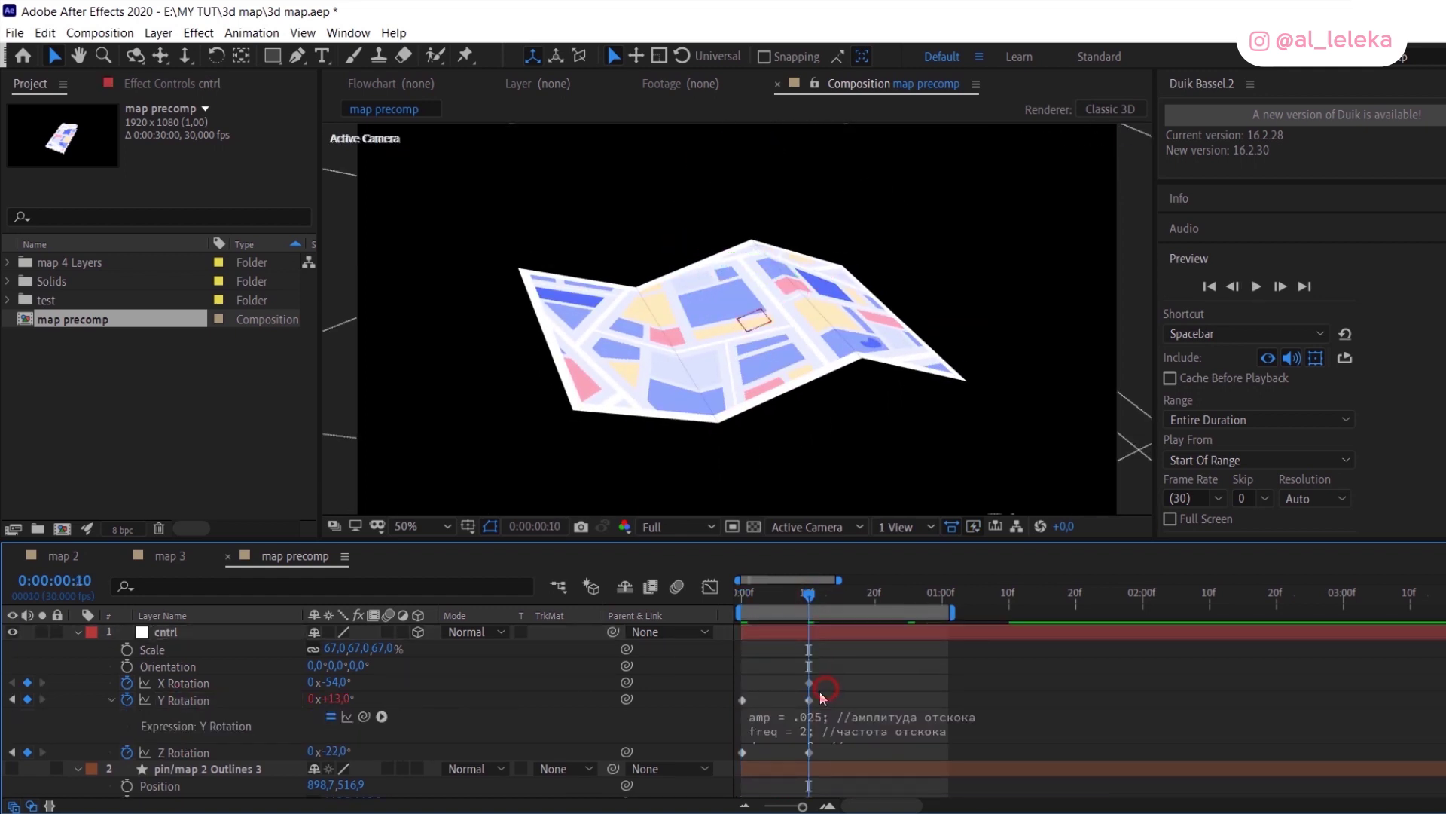
drag(854, 670, 791, 780)
key(space)
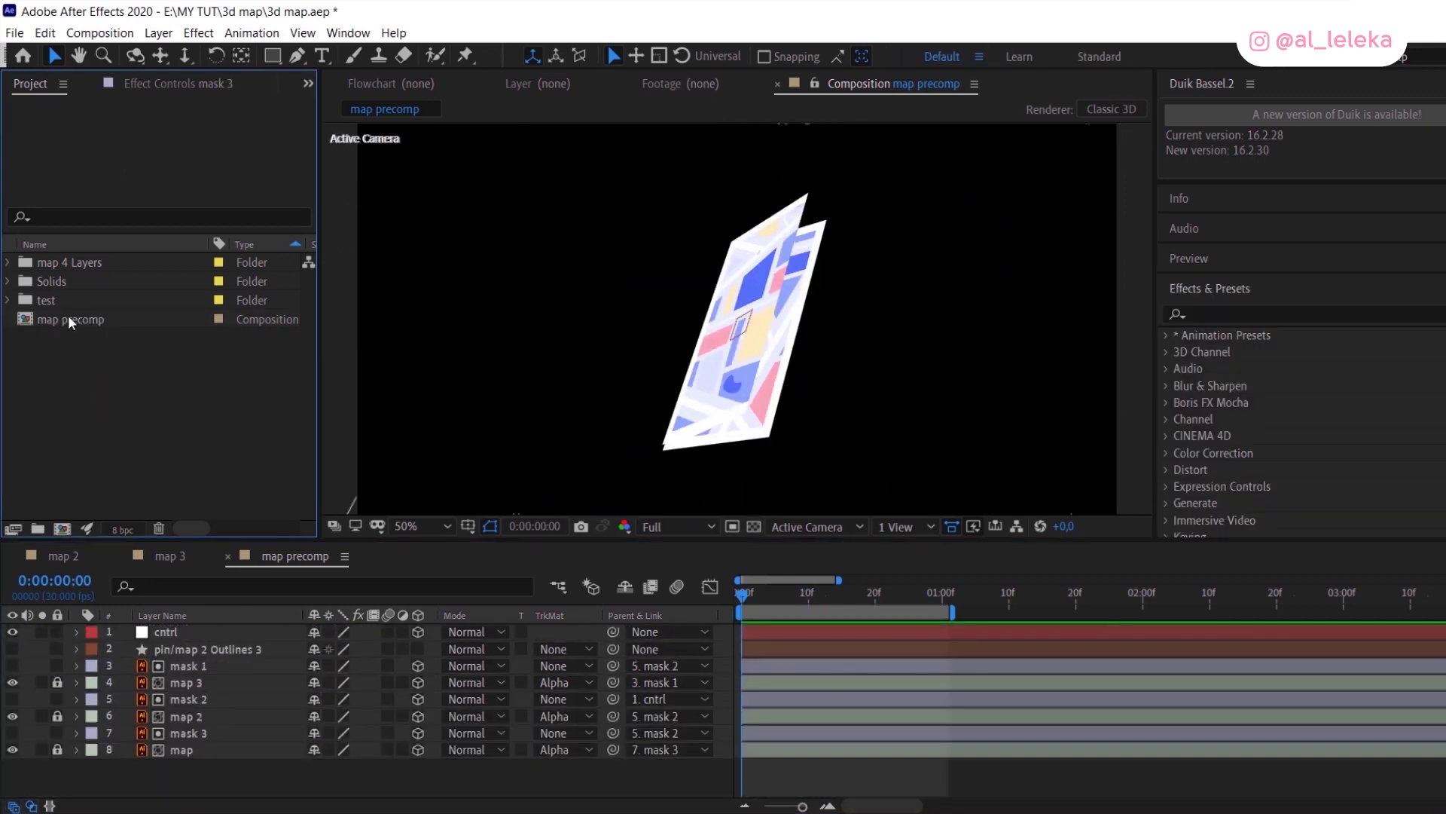
Step: Create a new composition from map precomp and name it map precomp fin
drag(67, 320, 62, 526)
key(Return)
text(fin)
key(Return)
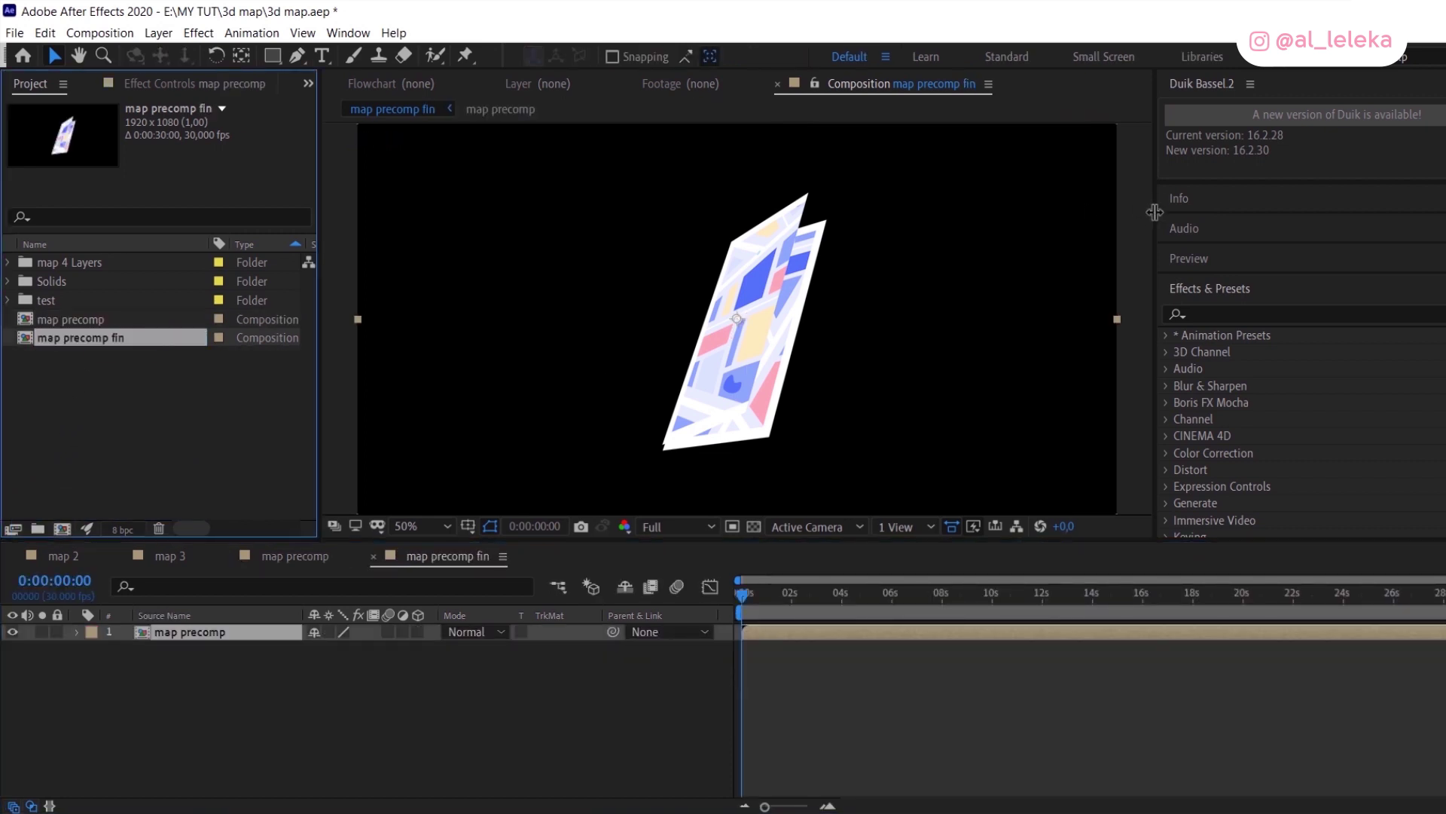
Step: Apply CC Bender to the map precomp layer and move its Top to 942, 66 and its Base to 952, 1064
click(1224, 312)
text(ben)
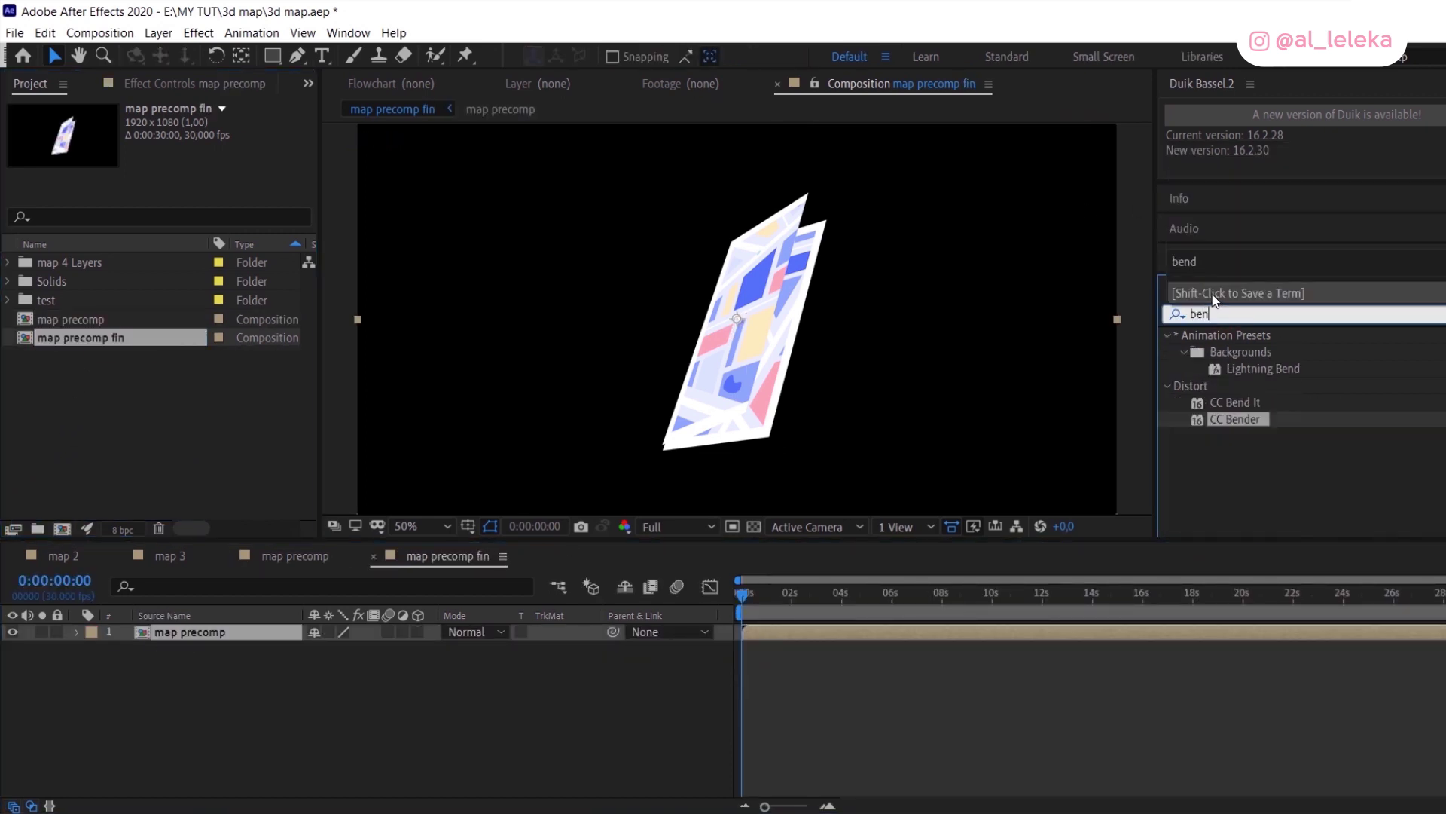
double_click(1235, 419)
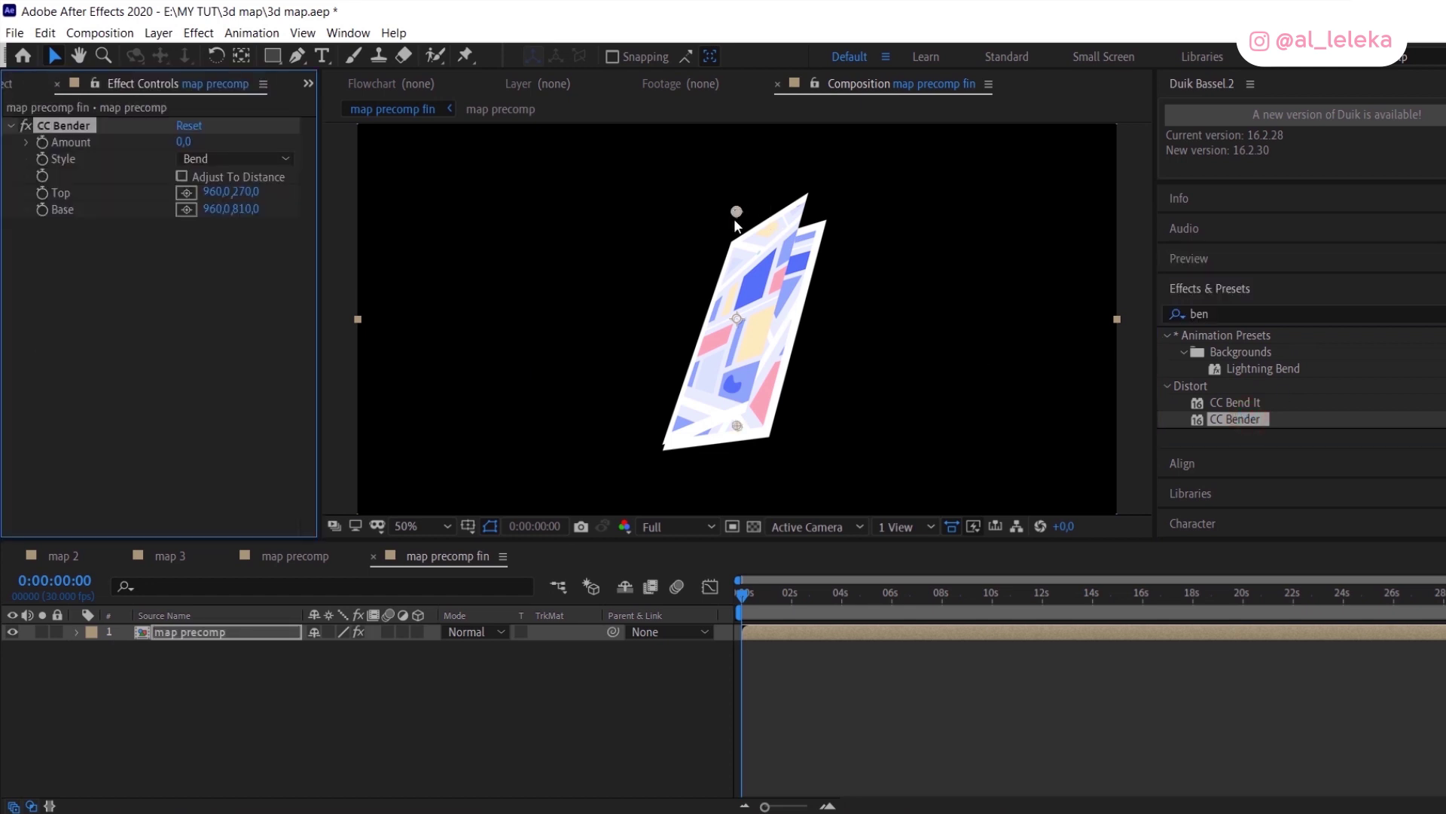
drag(735, 220, 736, 112)
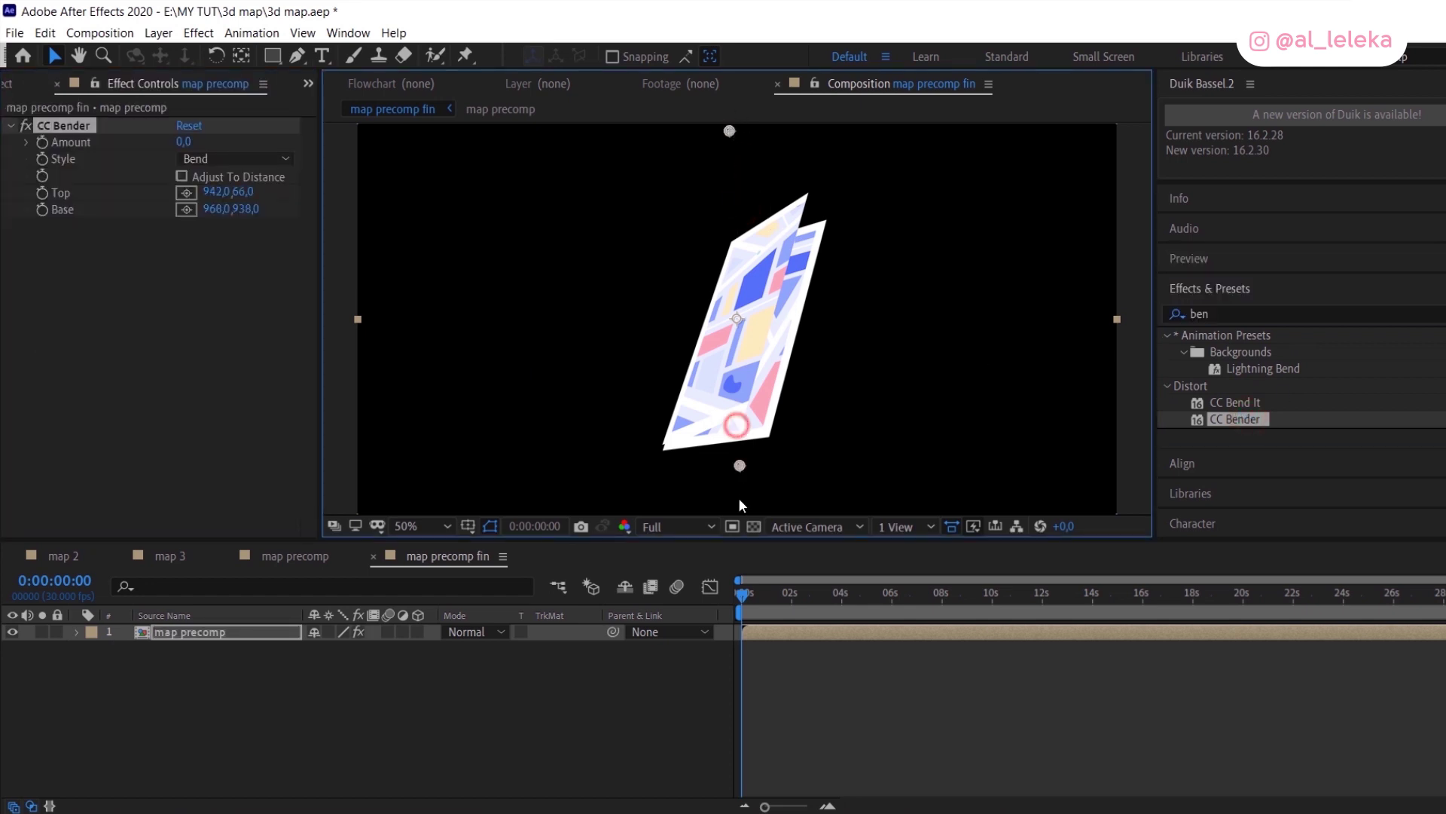
Step: Keyframe CC Bender's Amount at -96 at frame 0 and reveal the keyframe on an enlarged timeline
click(41, 143)
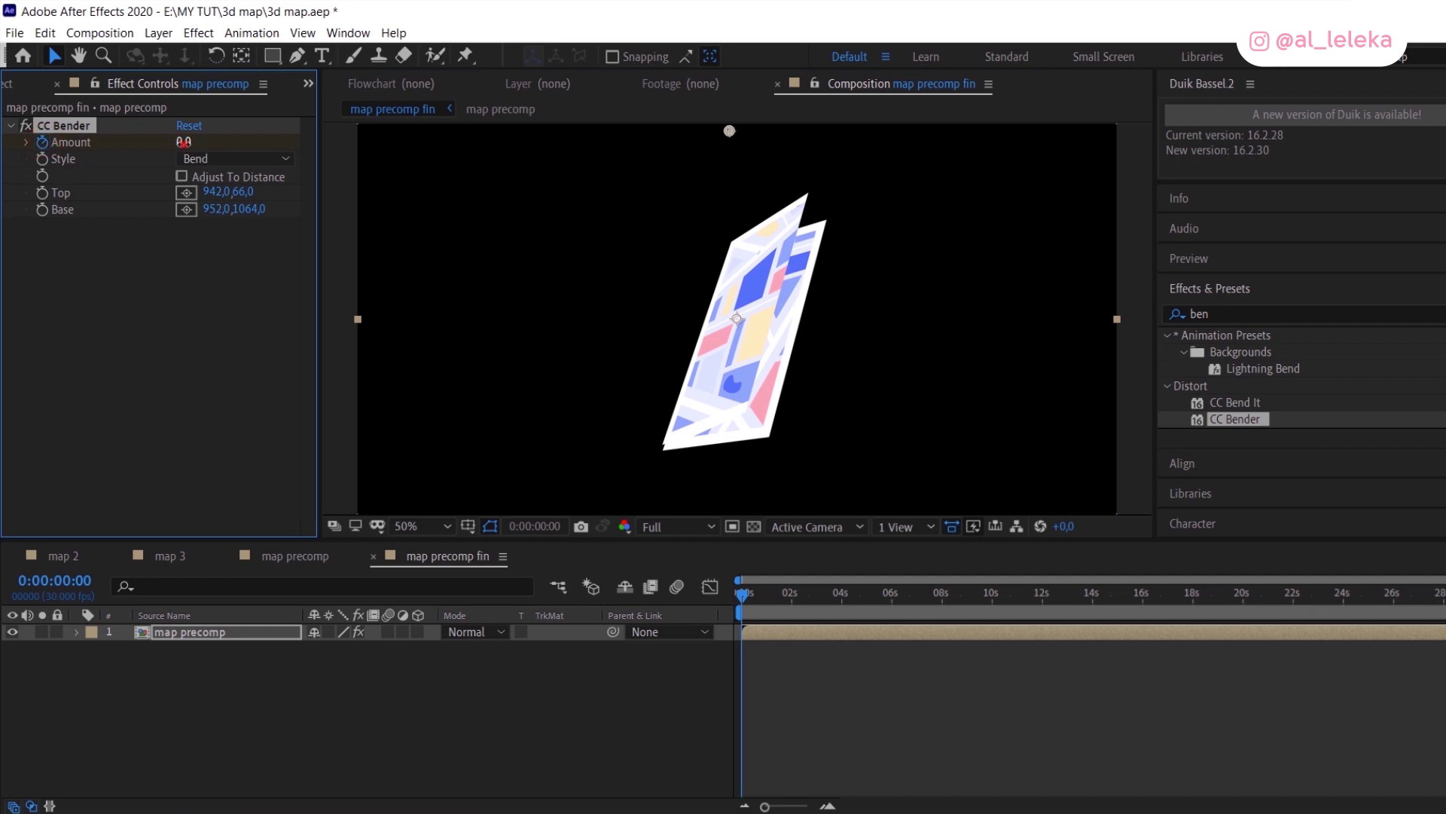
drag(183, 142, 119, 166)
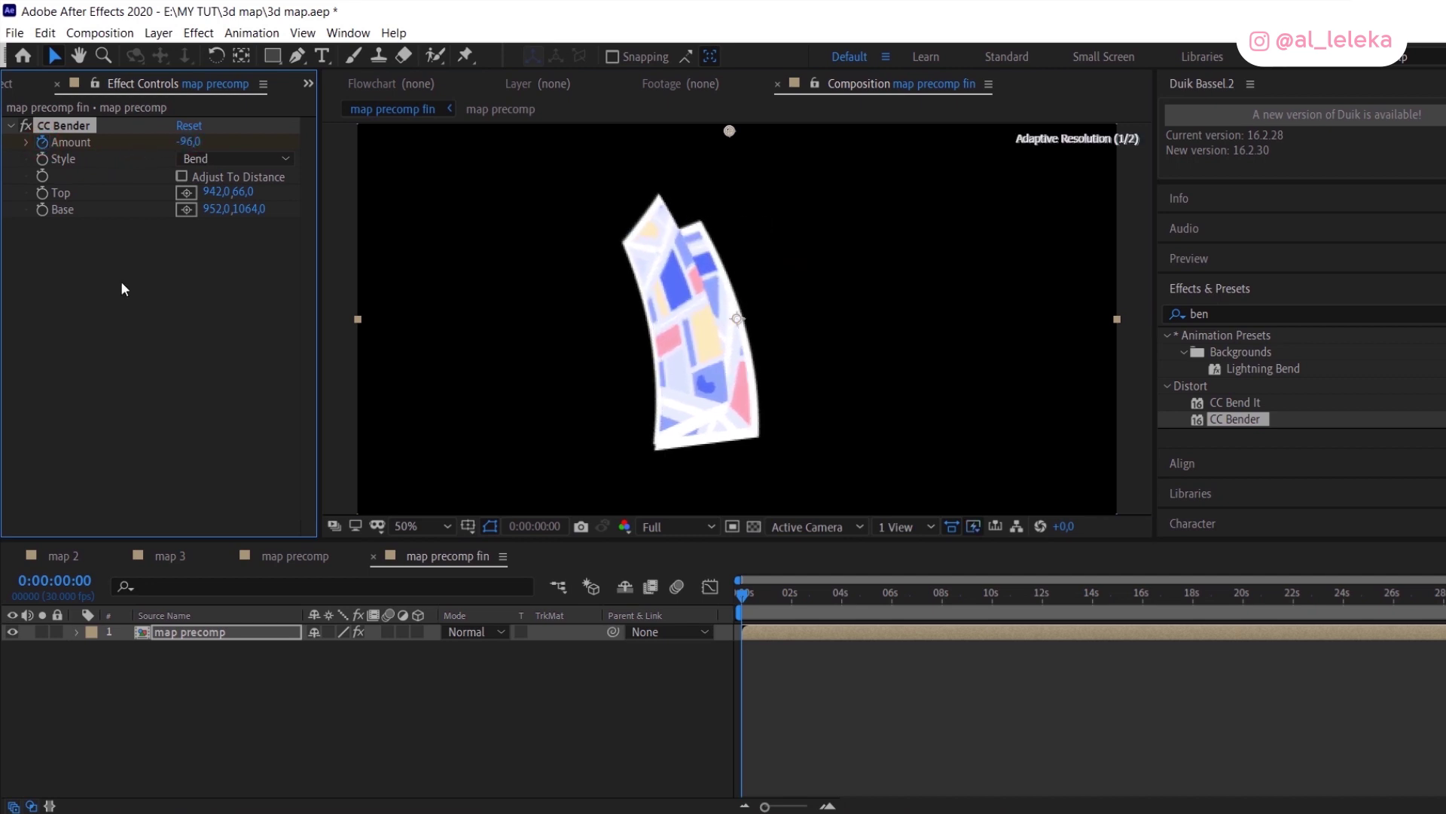
key(u)
key(equal)
key(equal)
key(equal)
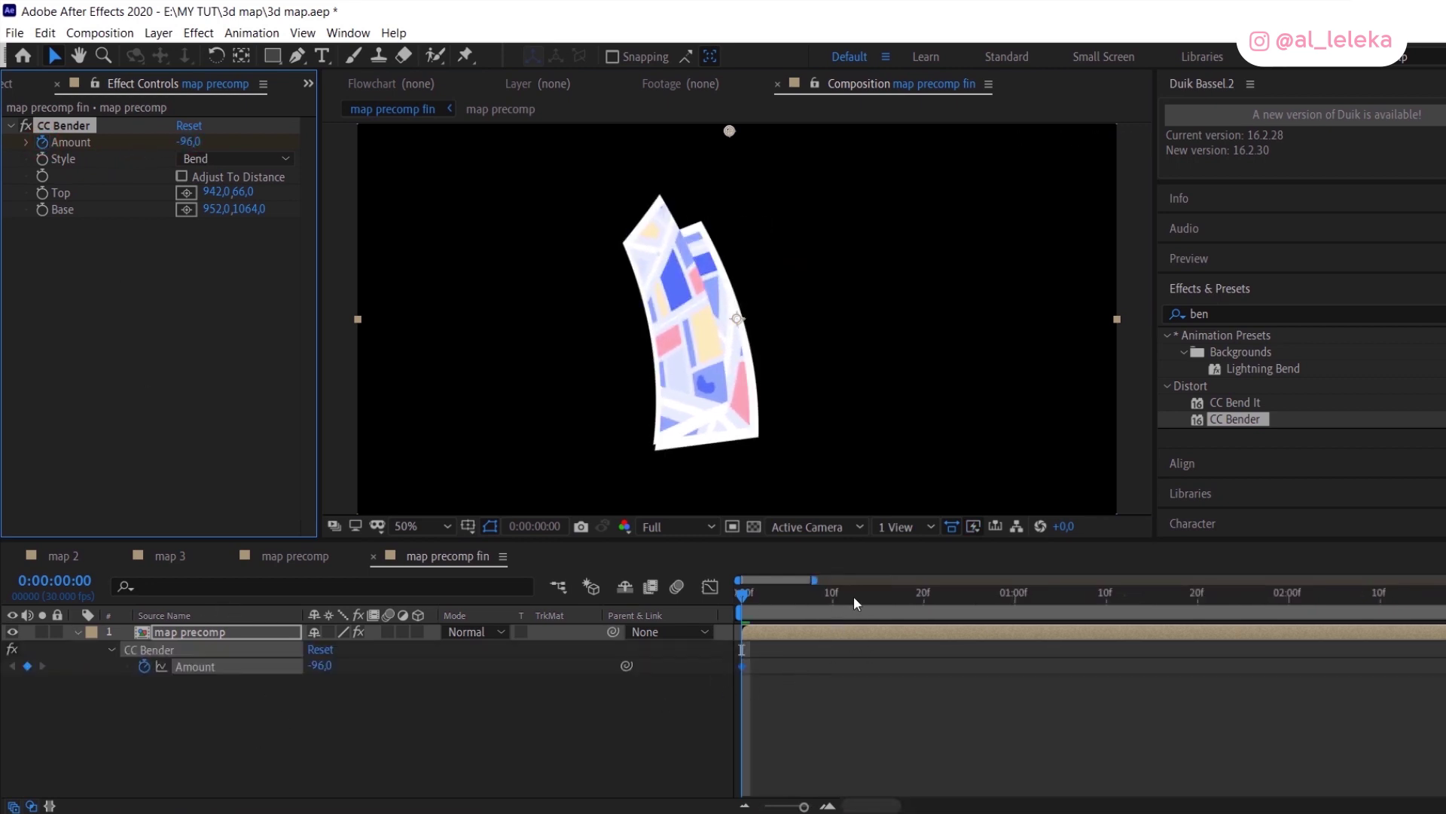
Step: Set CC Bender's Amount to 0 at frame 15, paste the bounce expression onto it, and preview
drag(857, 595, 878, 595)
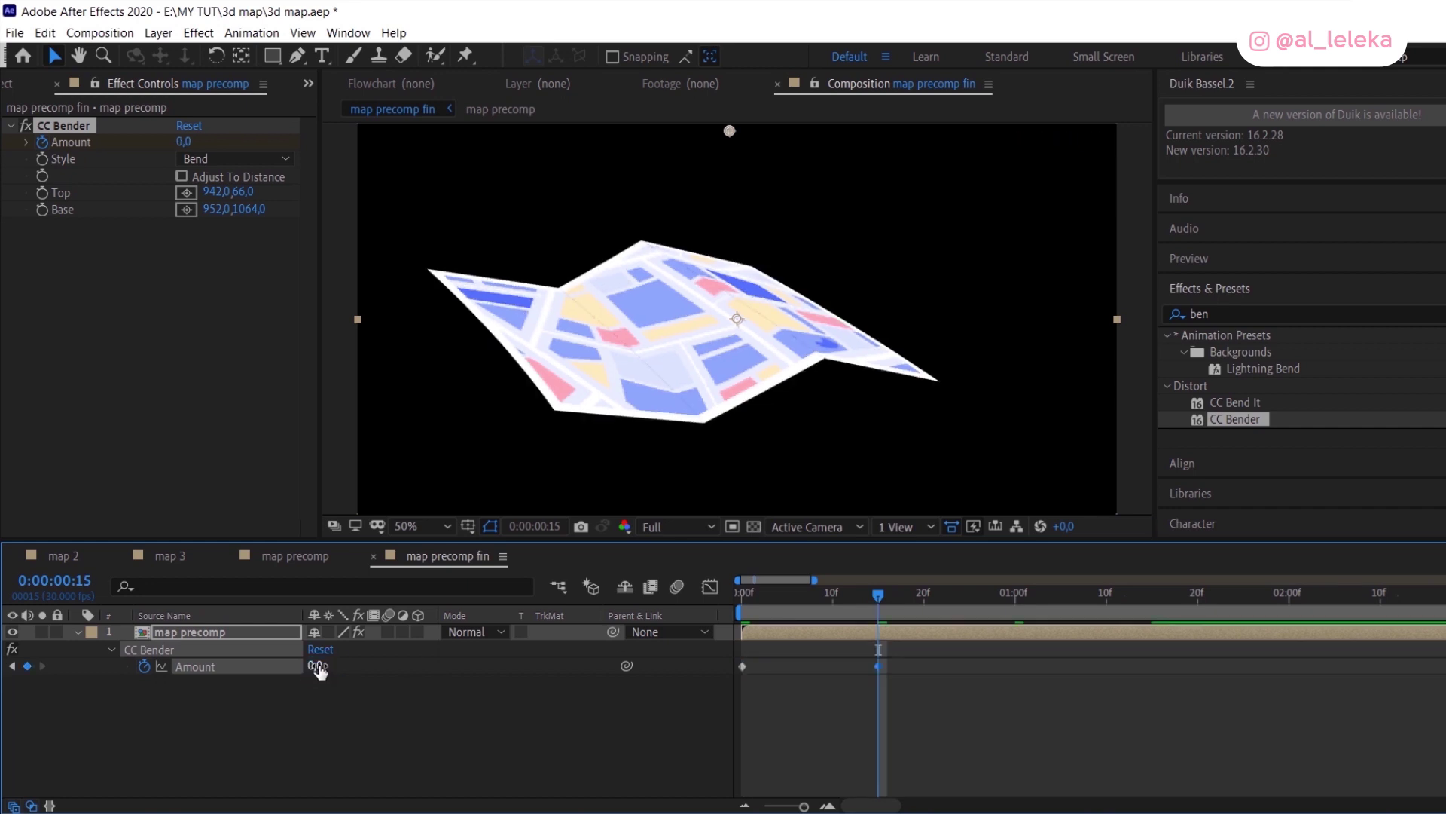
key(ctrl+v)
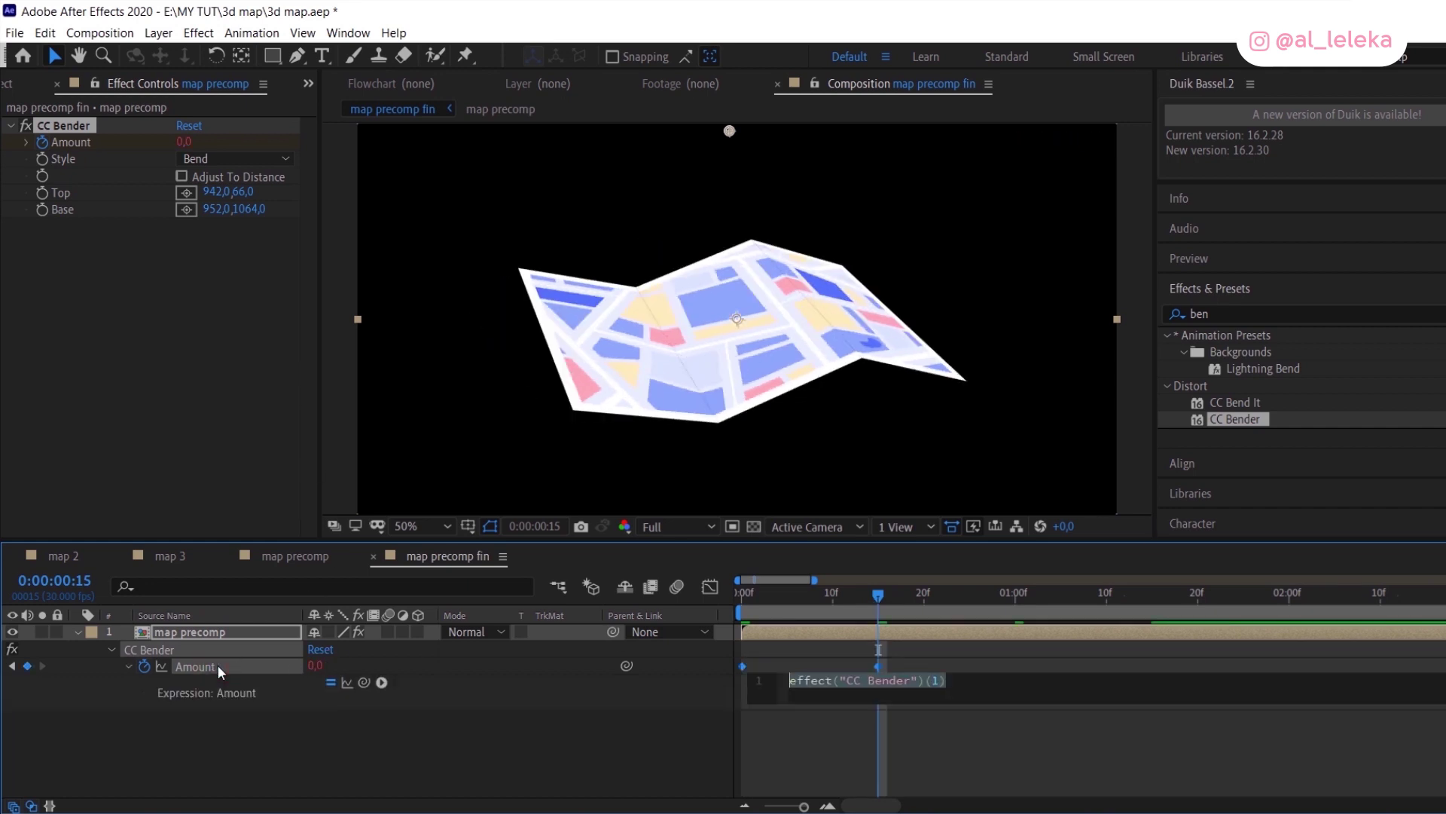
key(space)
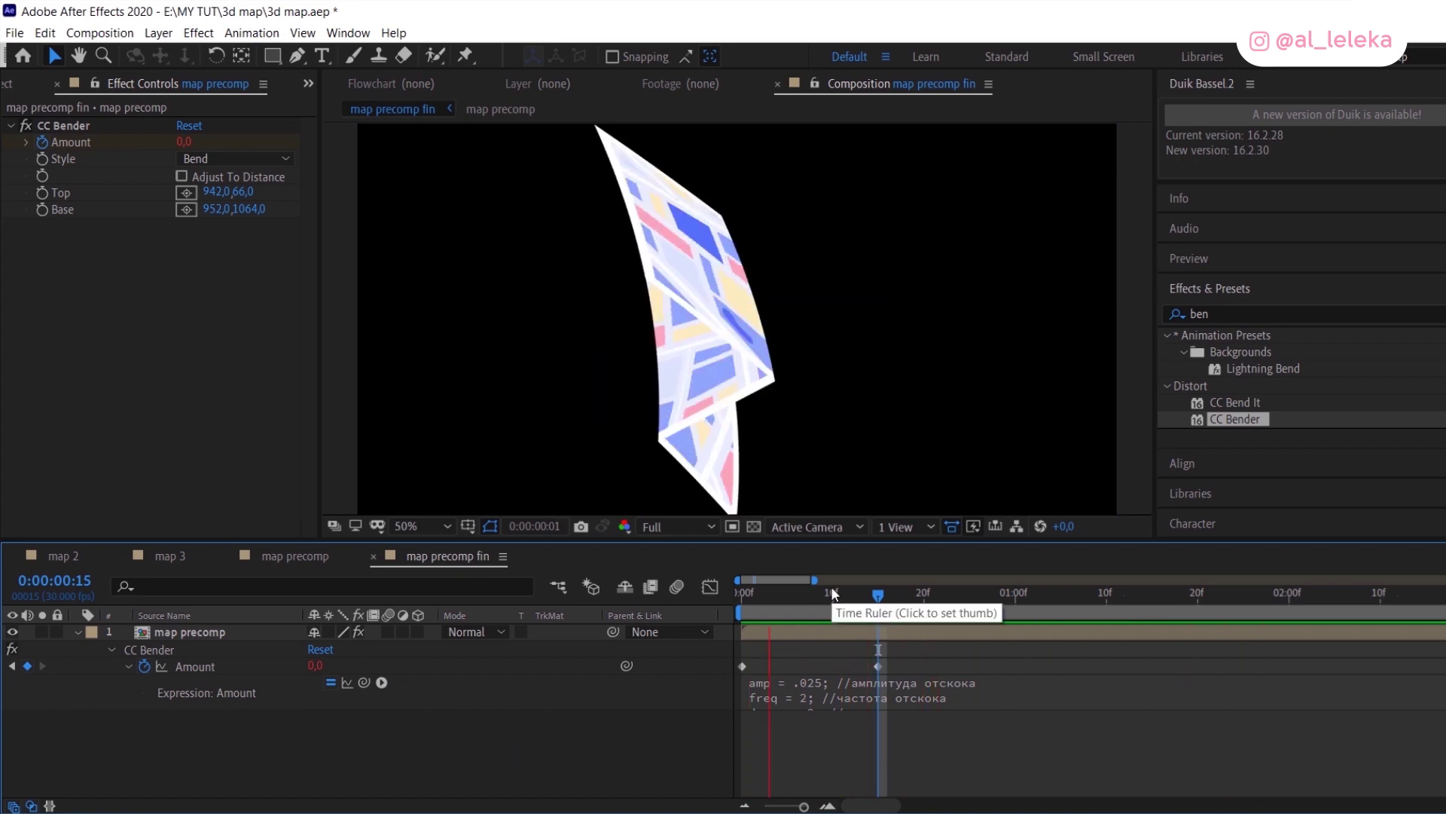
click(1181, 596)
Step: In map precomp, unlock the map 3 layer and apply the Curves effect to it
click(314, 555)
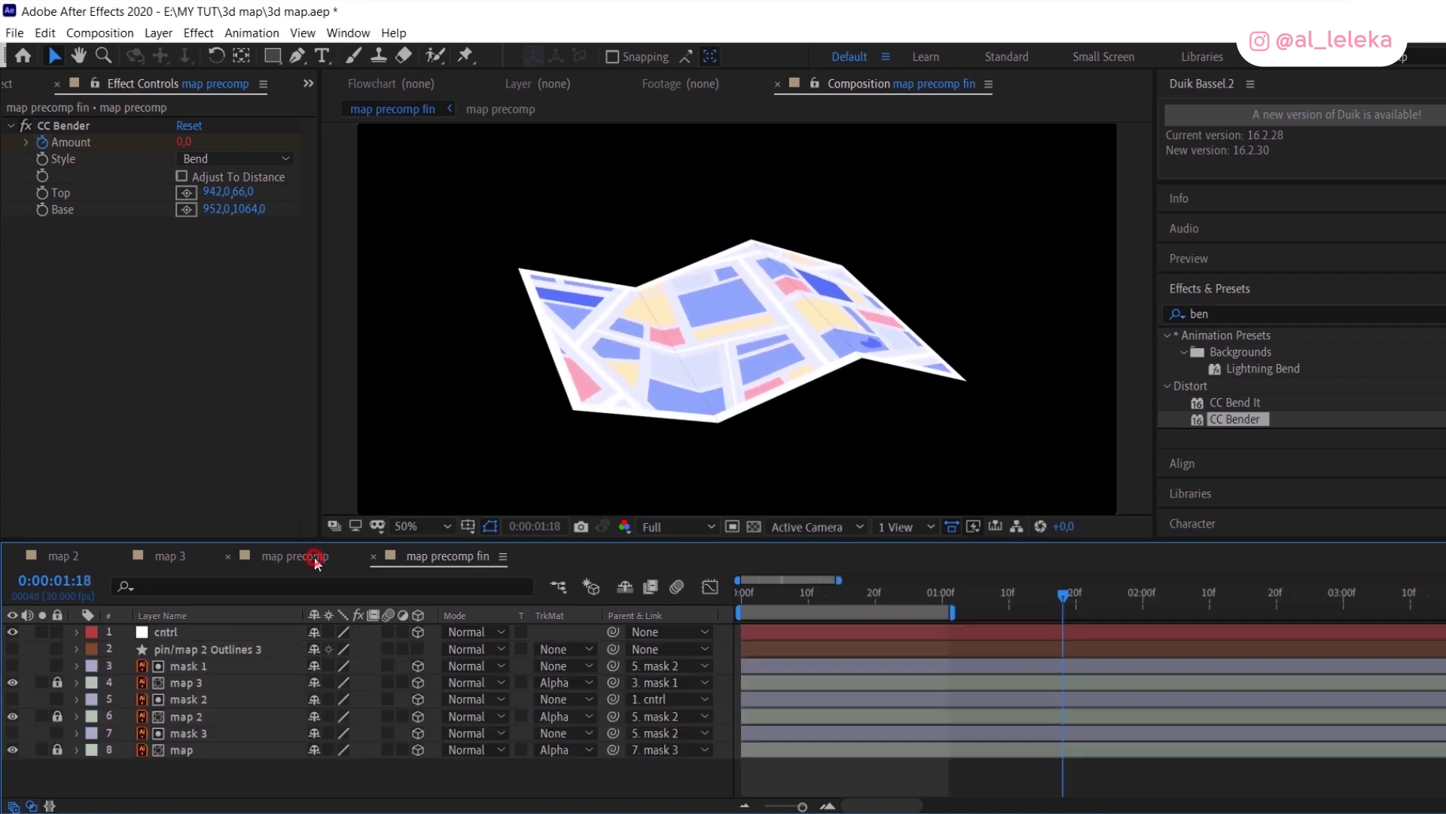
click(58, 682)
click(183, 683)
drag(1224, 314, 1136, 313)
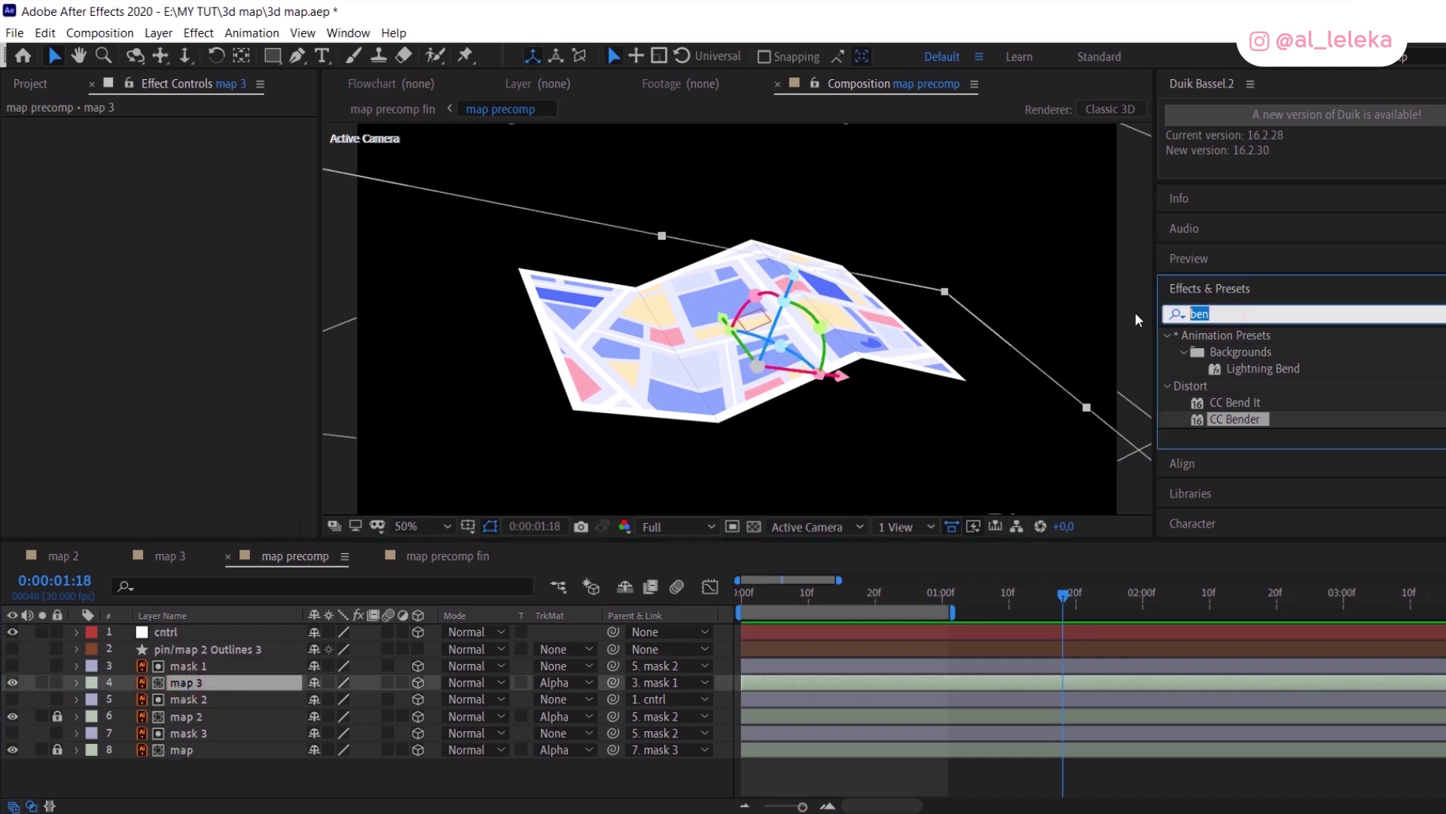
text(curve)
drag(1247, 402, 170, 201)
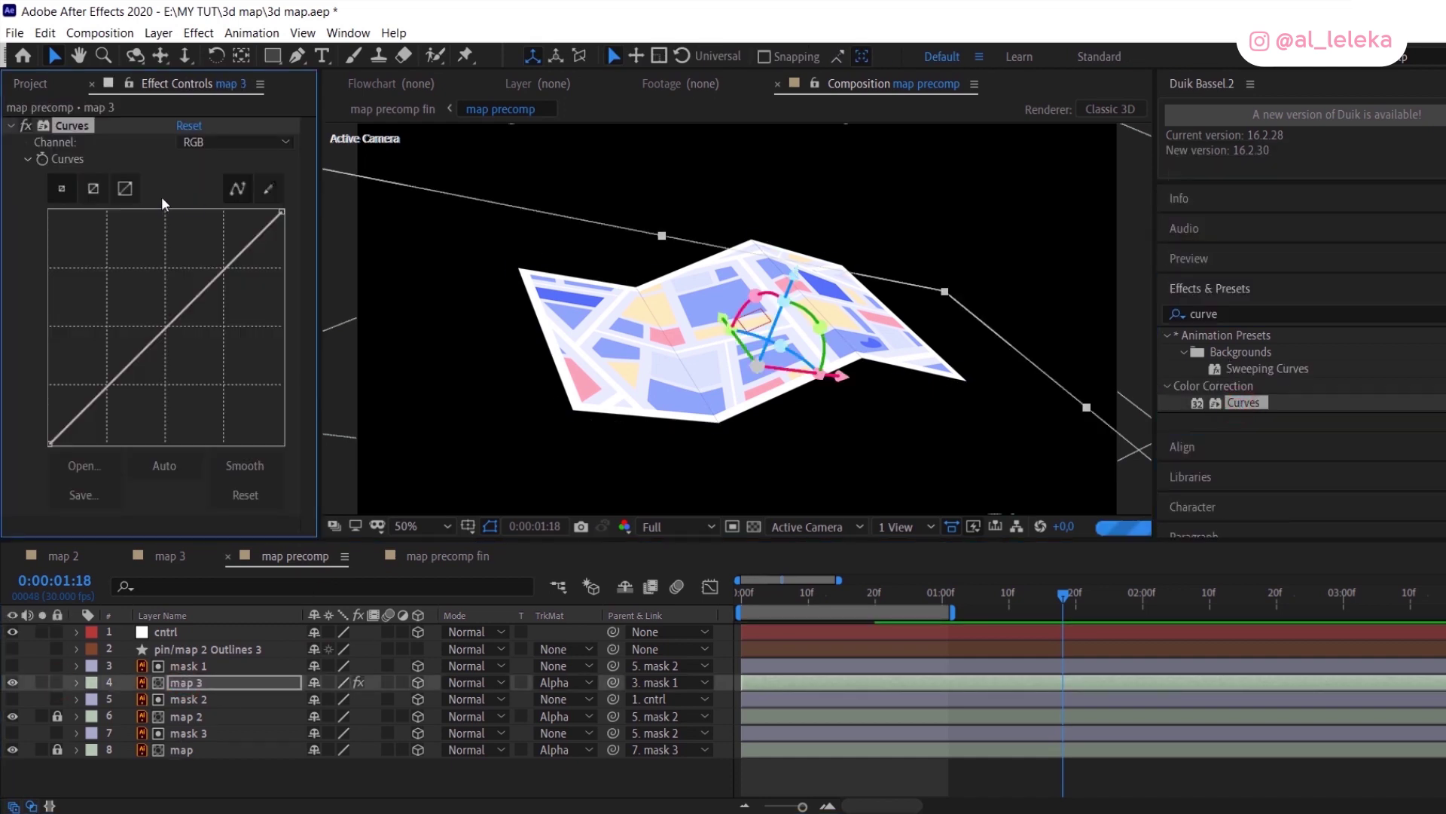
Step: Lower the bright end of map 3's RGB curve to darken it, relock it, and copy the Curves effect to the map layer
drag(305, 230, 281, 293)
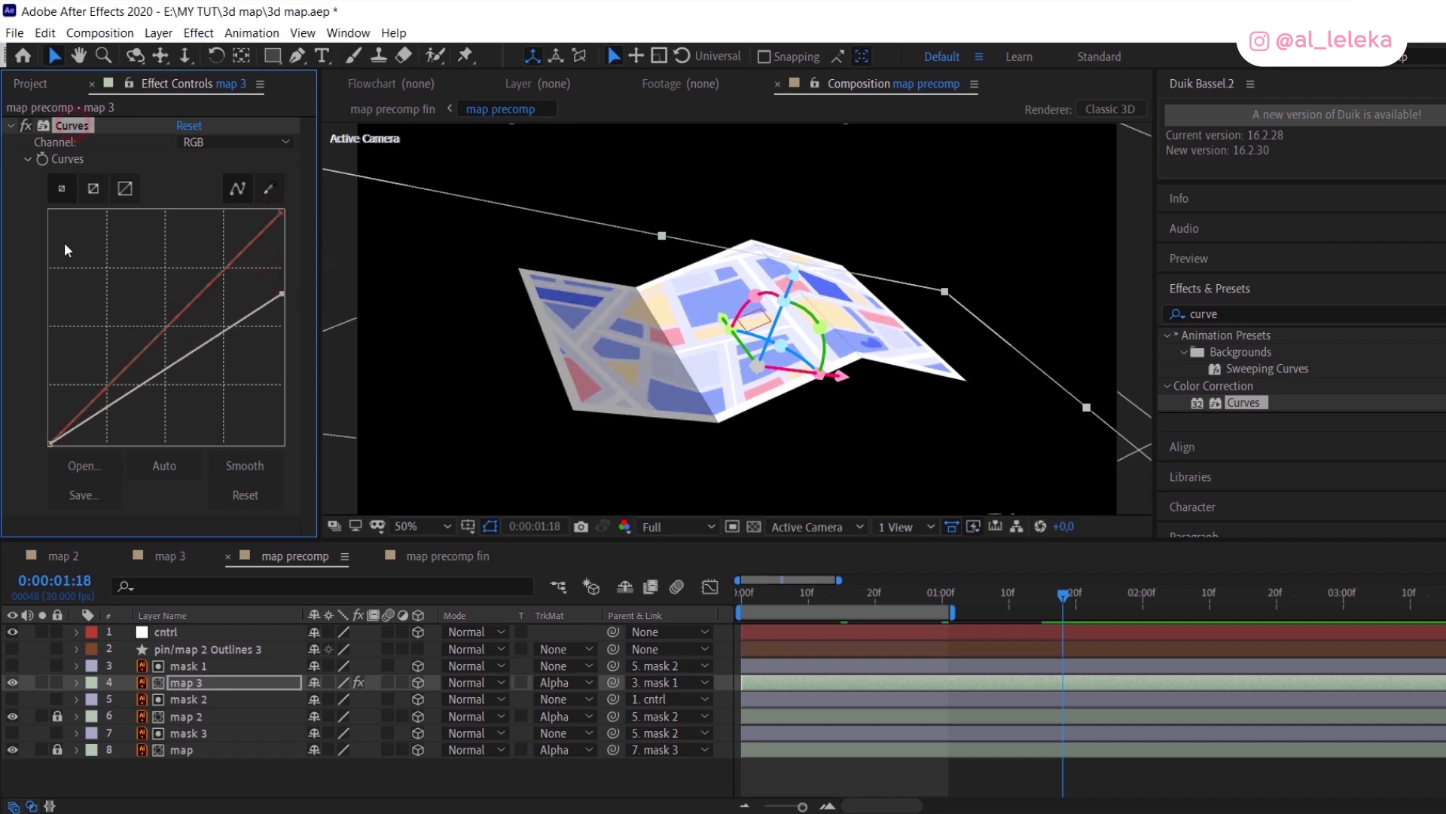
click(57, 683)
click(183, 750)
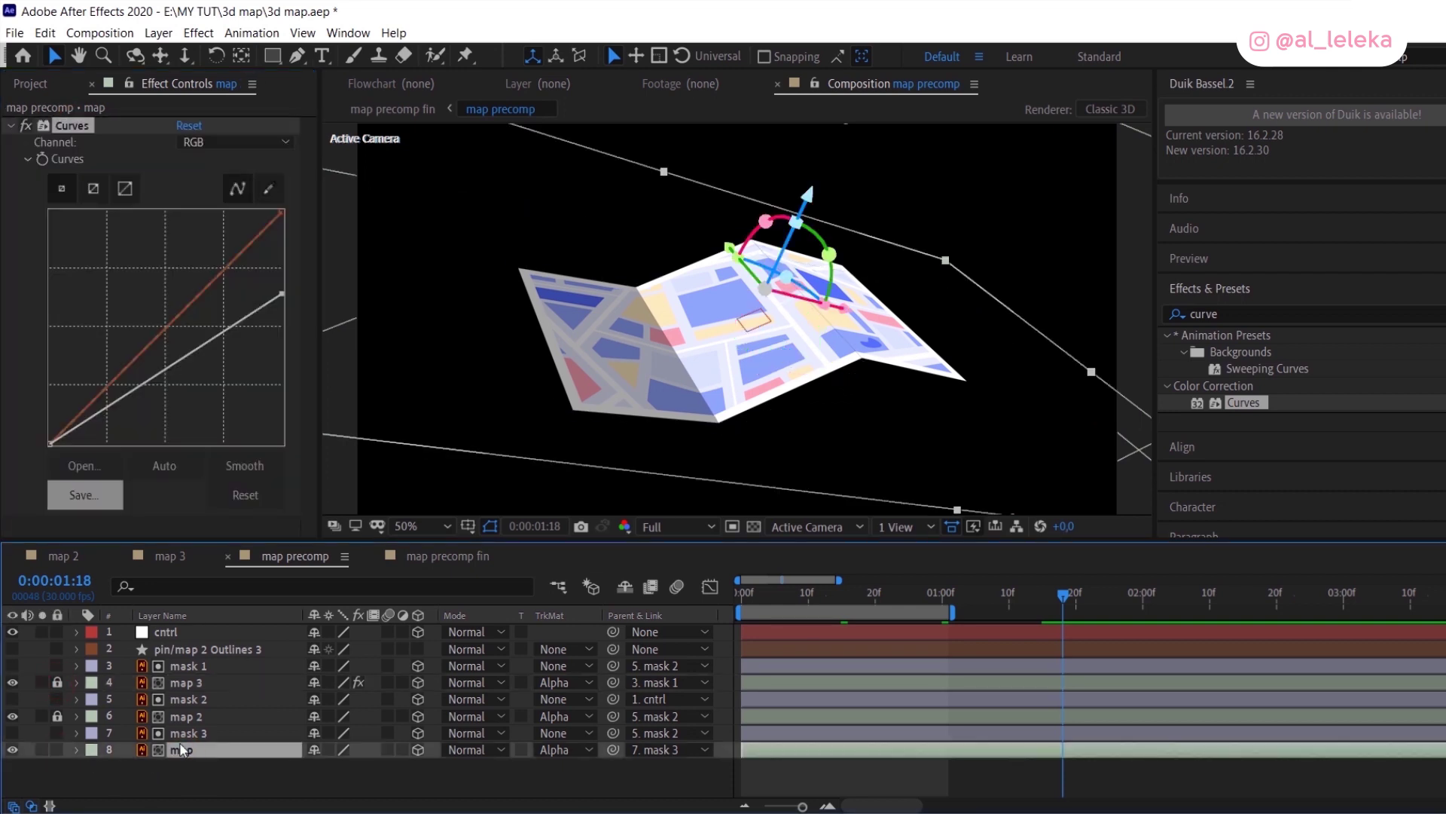
Step: Unhide the pin/map 2 Outlines 3 layer as a 3D layer and parent it to mask 2 at 0:00:01:00
click(12, 649)
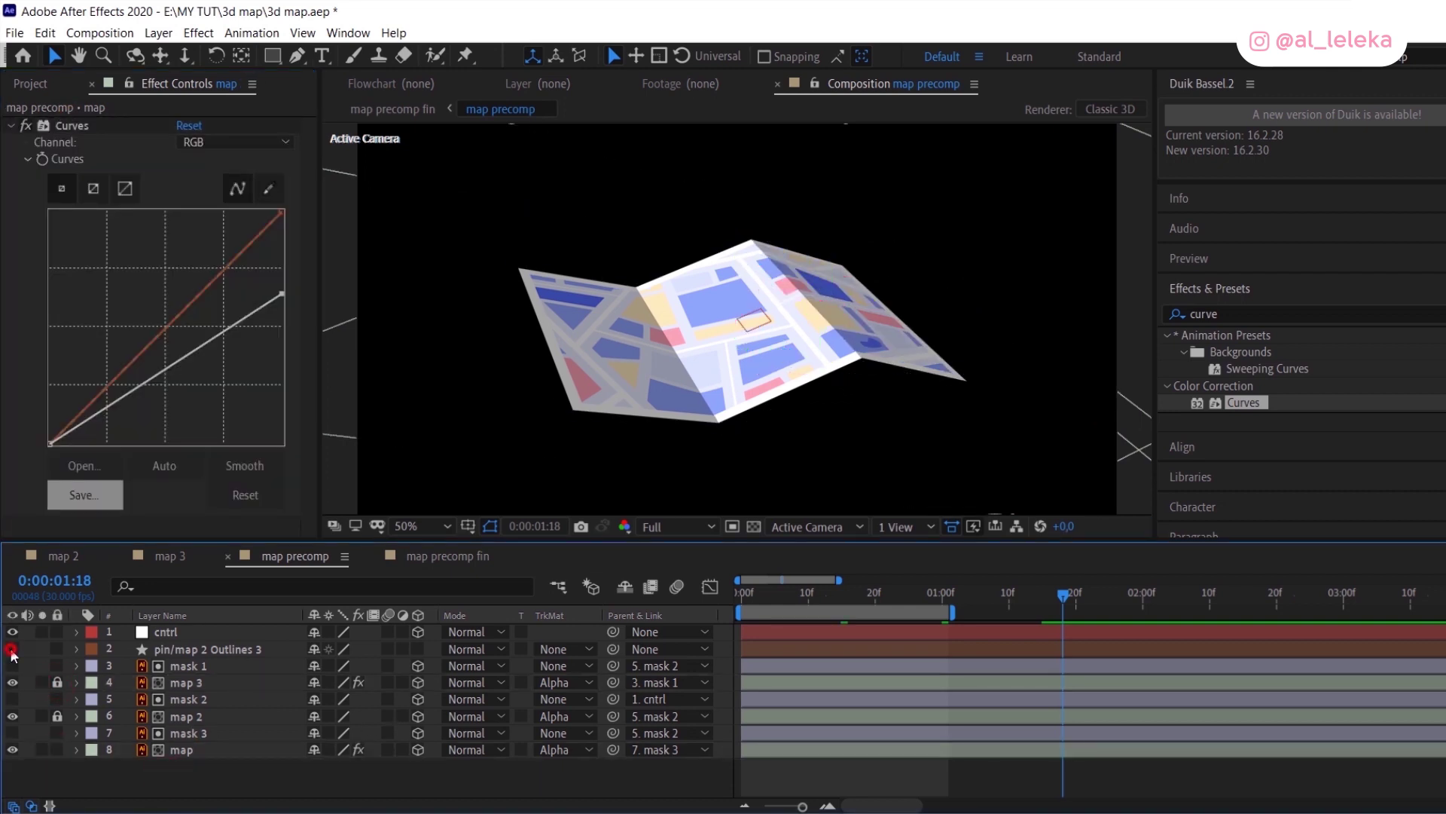
click(207, 649)
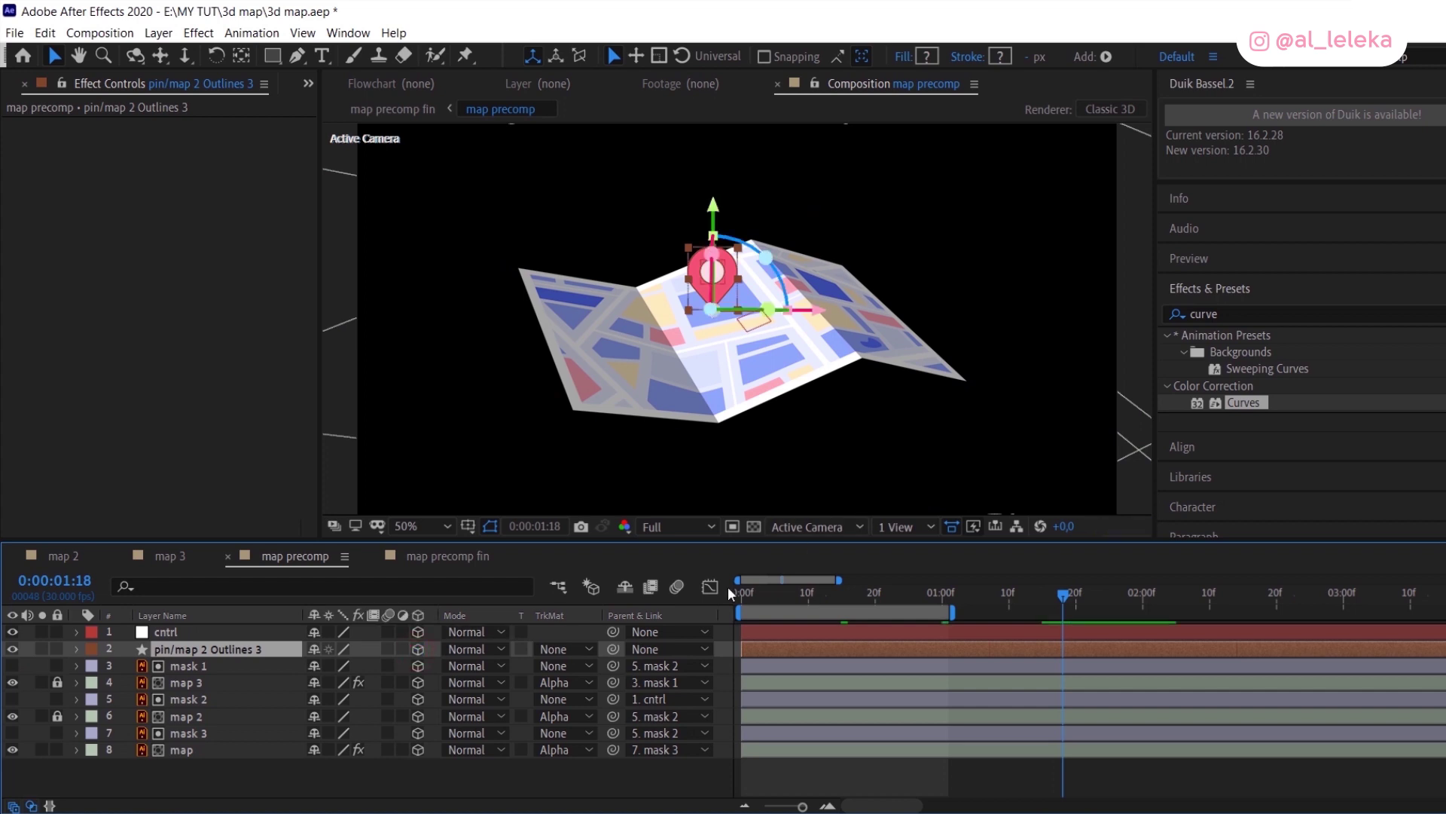
click(743, 592)
drag(702, 598, 943, 604)
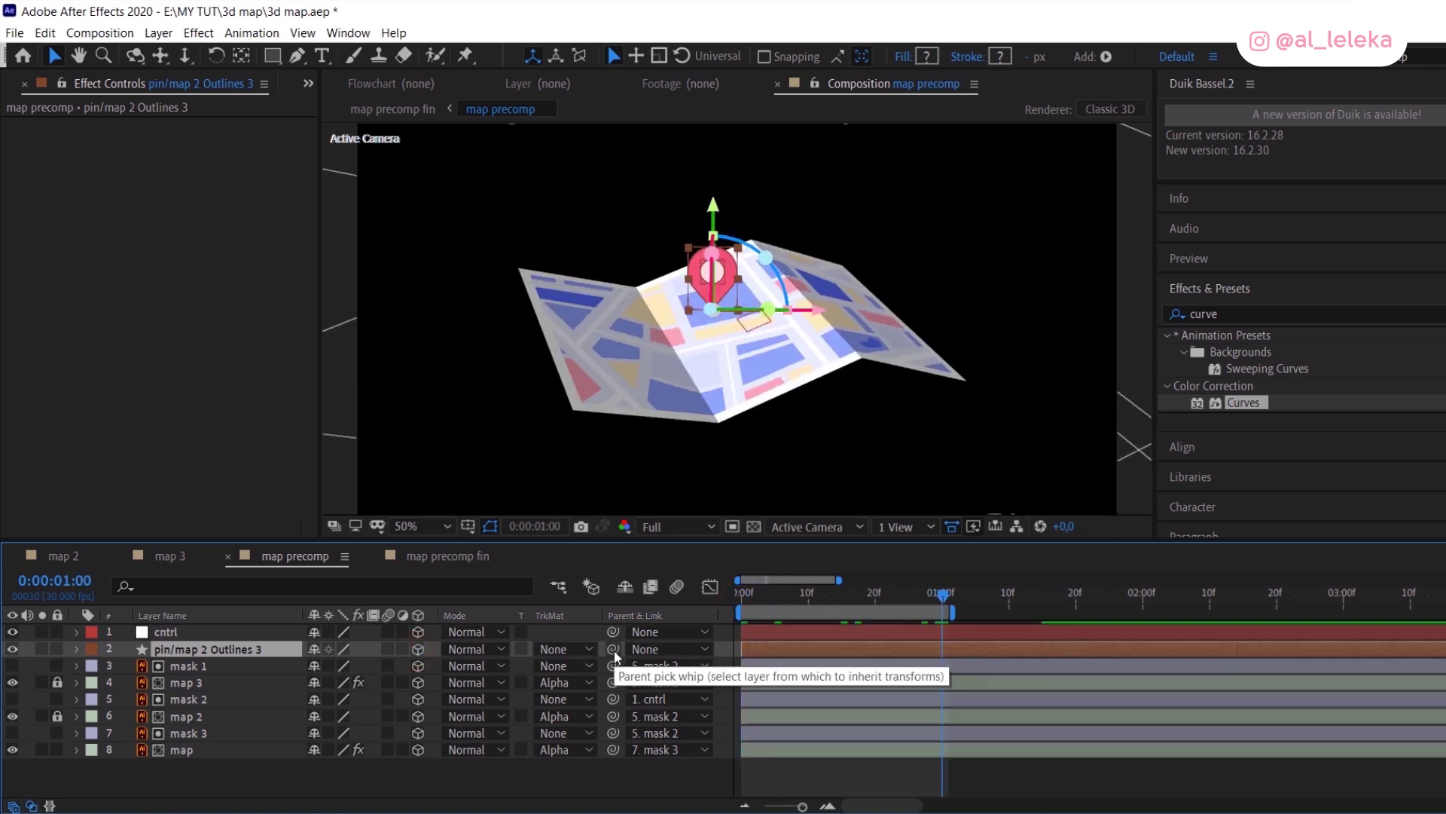
drag(614, 652, 189, 697)
Step: Move the pin onto the map's middle section and set its X Rotation to 90°
key(r)
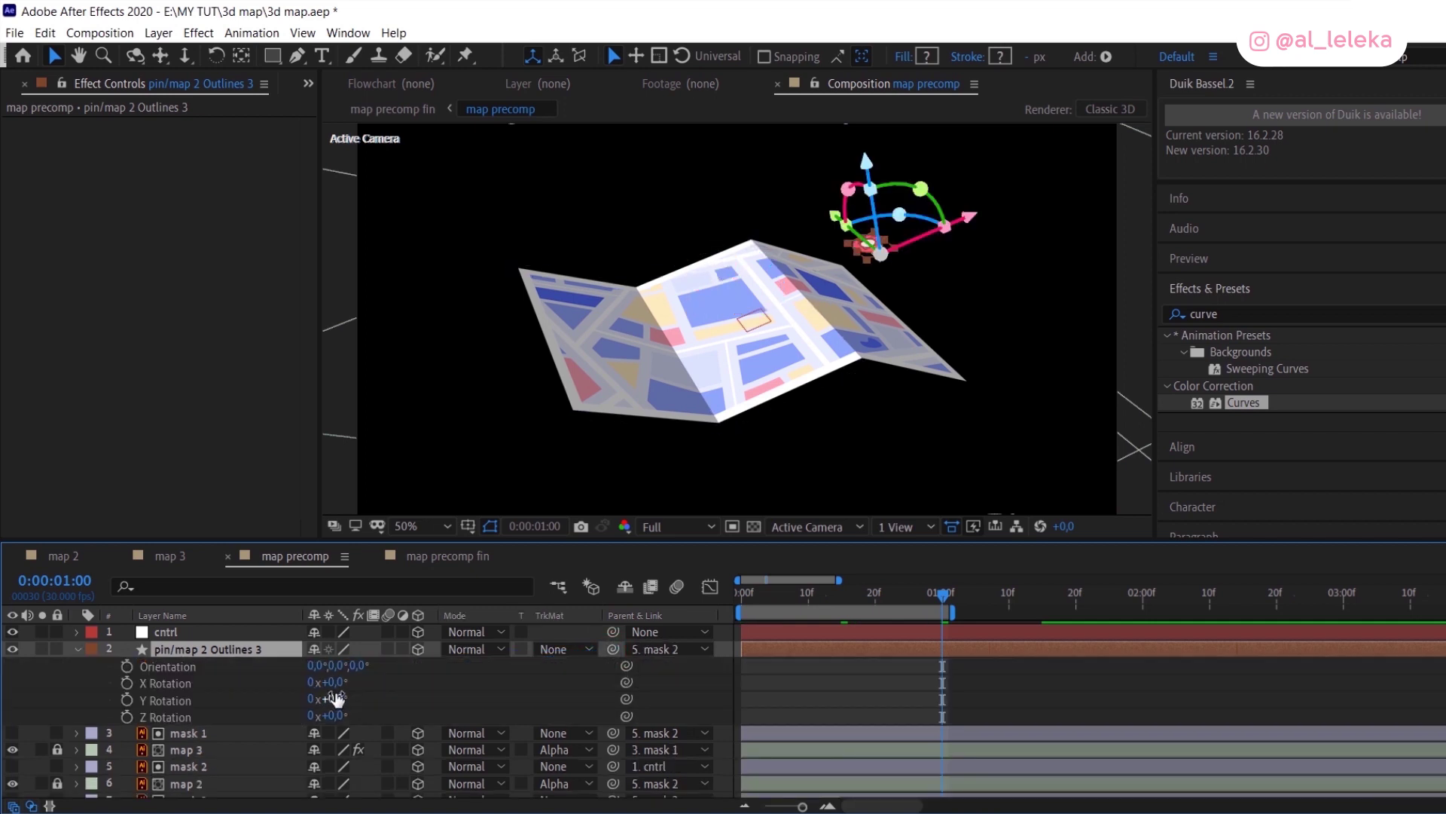
drag(907, 251, 769, 311)
drag(333, 683, 435, 691)
click(334, 682)
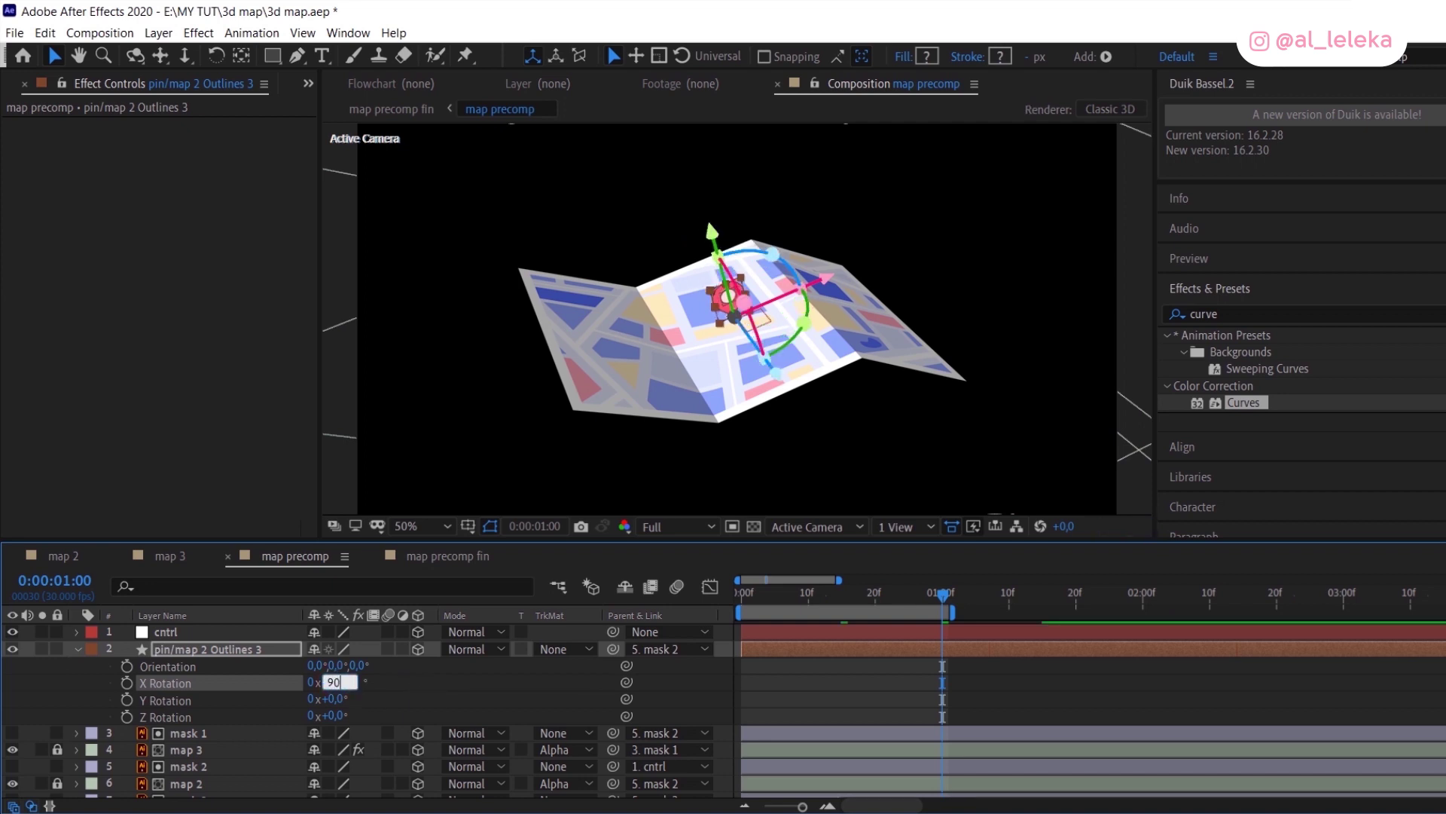
text(90)
key(Return)
Step: Scale the pin up to about 199.5%
key(shift+s)
drag(337, 665, 427, 666)
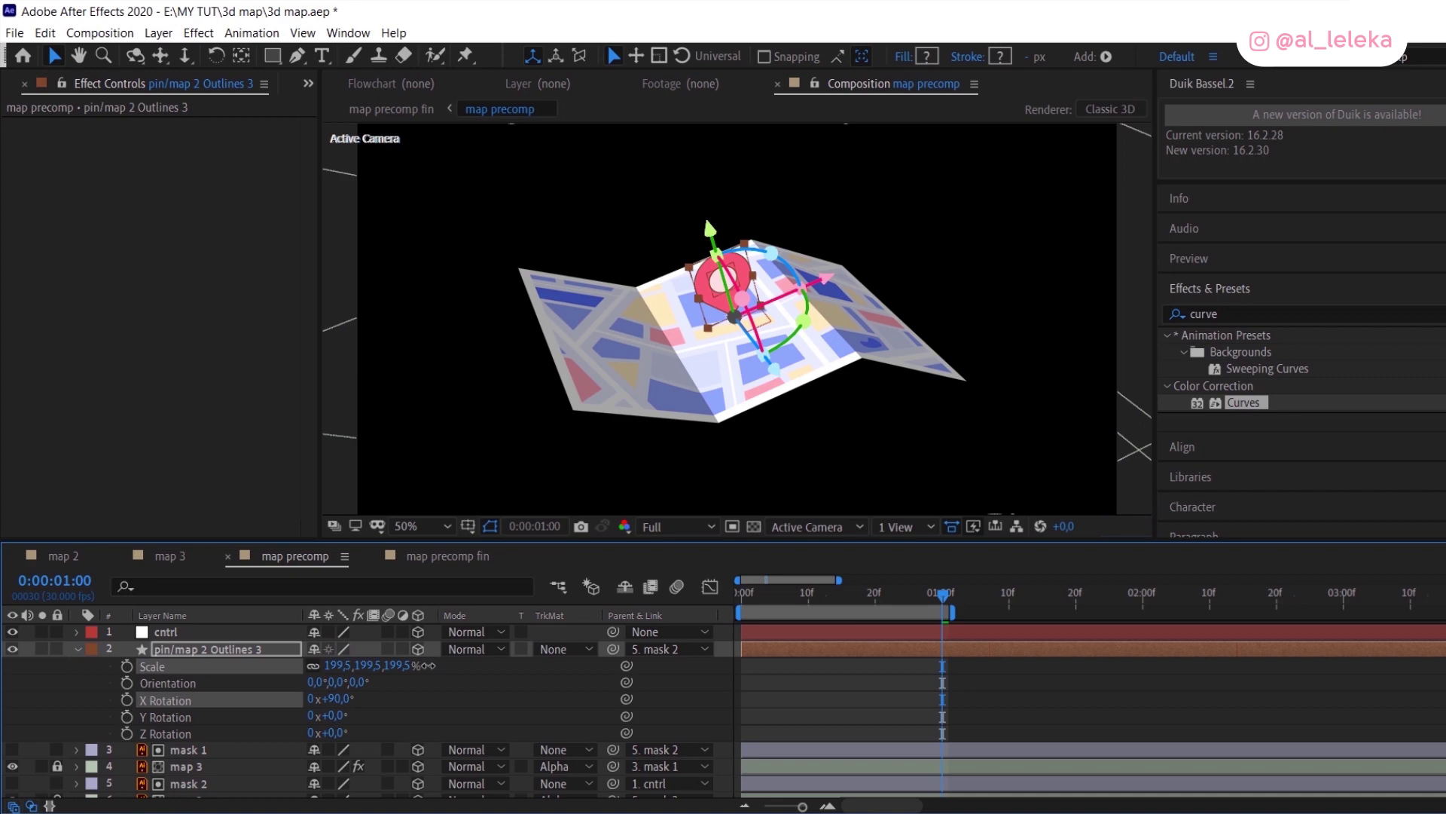